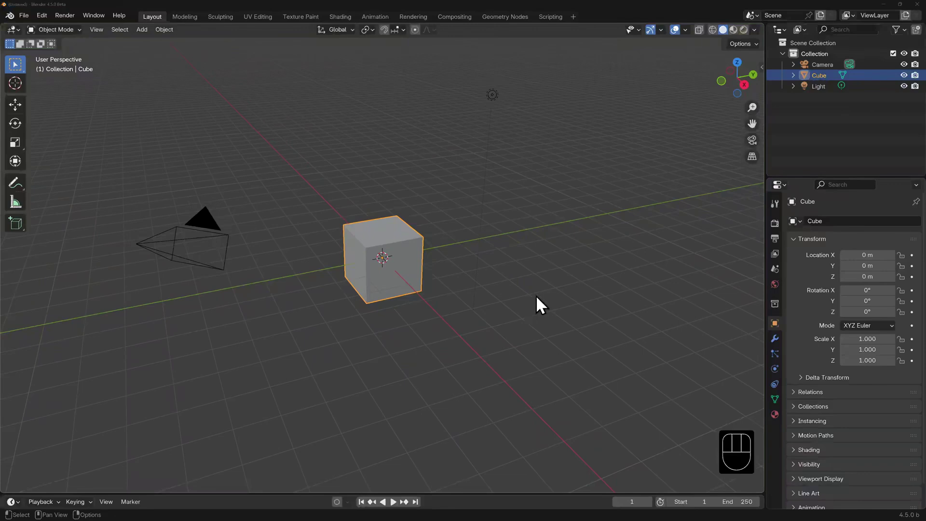
# - Select the light, then the camera, then the cube in turn
pyautogui.click(493, 94)
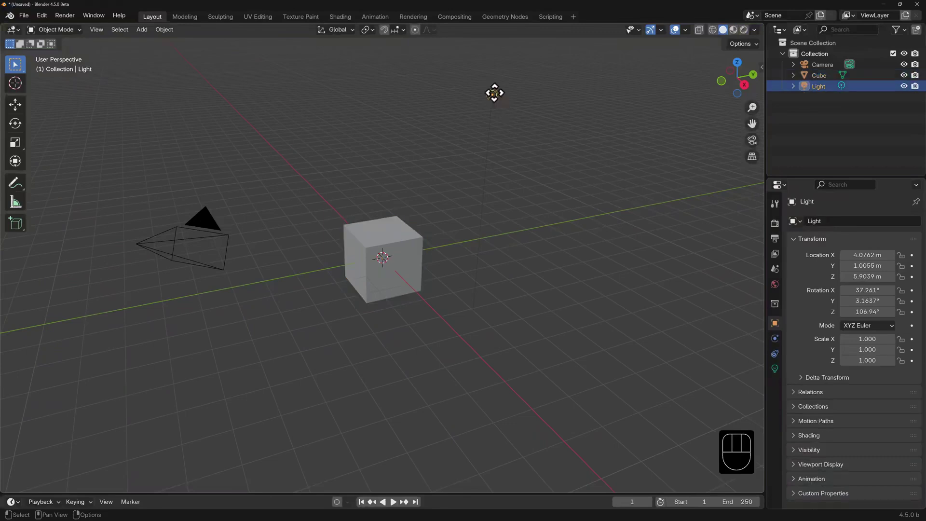
pyautogui.click(202, 223)
pyautogui.click(409, 242)
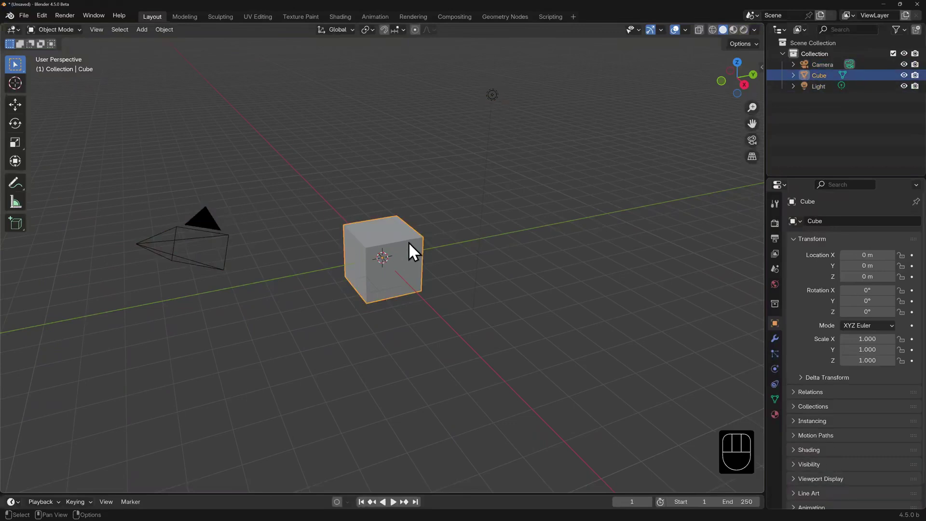
# - Orbit below and in front of the cube, zoom in close, and reselect it
pyautogui.moveTo(519, 278); pyautogui.dragTo(300, 222, button='middle')
pyautogui.scroll(2, 300, 222)
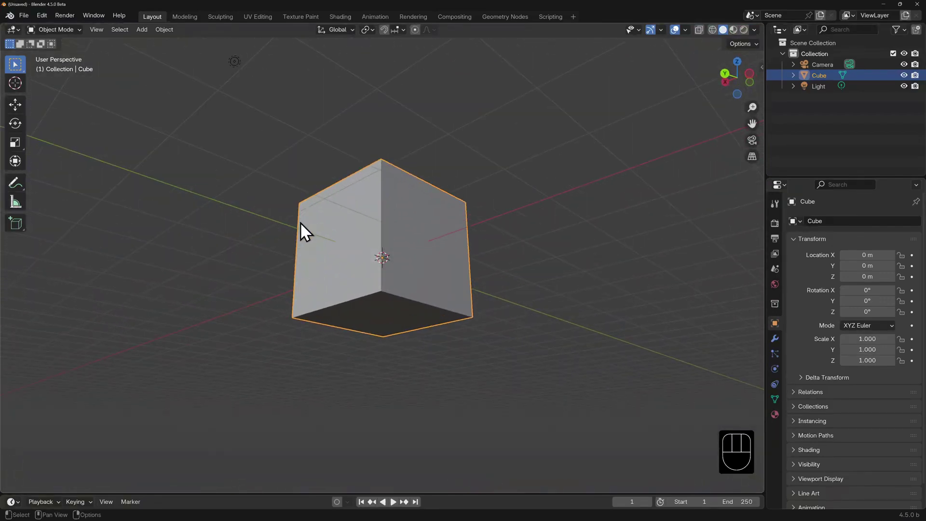
pyautogui.click(440, 227)
pyautogui.click(440, 226)
pyautogui.click(395, 228)
pyautogui.click(379, 263)
pyautogui.click(355, 218)
# - Orbit and zoom to a low, frontal view squared on the eight-cube row
pyautogui.moveTo(244, 240); pyautogui.dragTo(264, 274, button='middle')
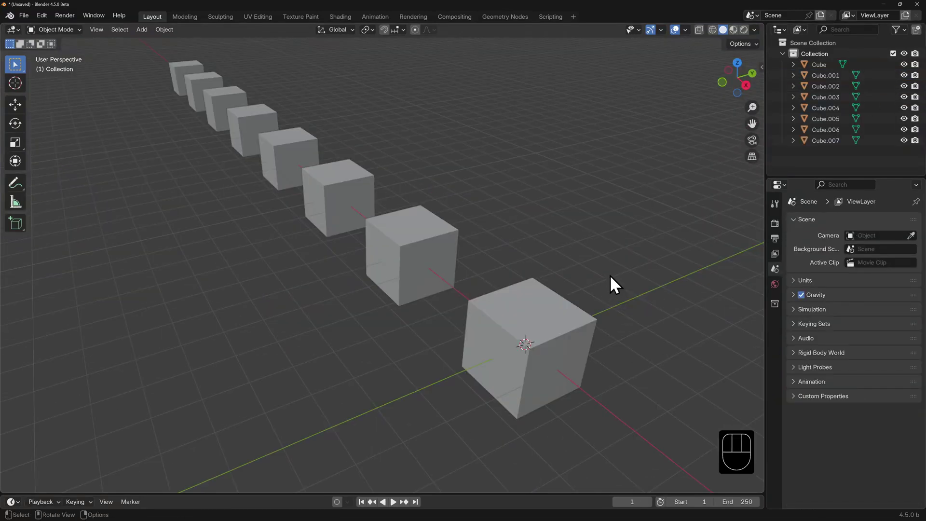
pyautogui.moveTo(610, 274); pyautogui.dragTo(561, 234, button='middle')
pyautogui.scroll(4, 555, 239)
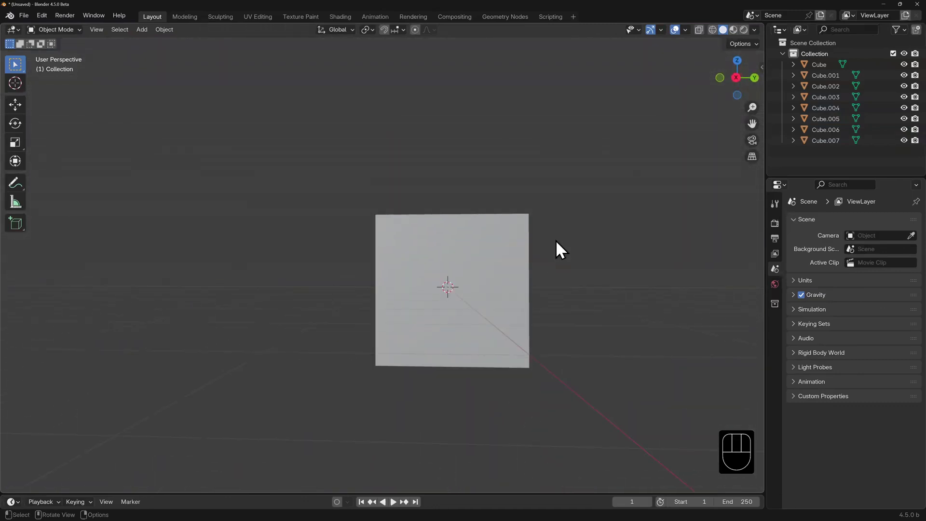
pyautogui.moveTo(506, 273); pyautogui.dragTo(510, 276, button='middle')
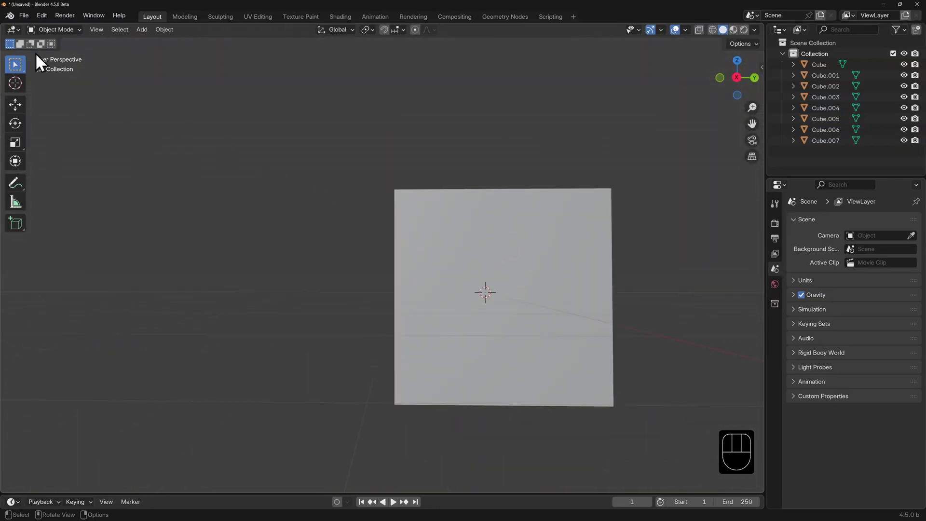
# - Split the 3D view into two side-by-side views and reposition the row in each
pyautogui.moveTo(4, 23); pyautogui.dragTo(383, 63)
pyautogui.moveTo(143, 232); pyautogui.dragTo(151, 249, button='middle')
pyautogui.keyDown('shift'); pyautogui.moveTo(233, 239); pyautogui.dragTo(201, 244, button='middle'); pyautogui.keyUp('shift')
pyautogui.keyDown('shift'); pyautogui.moveTo(522, 259); pyautogui.dragTo(506, 252, button='middle'); pyautogui.keyUp('shift')
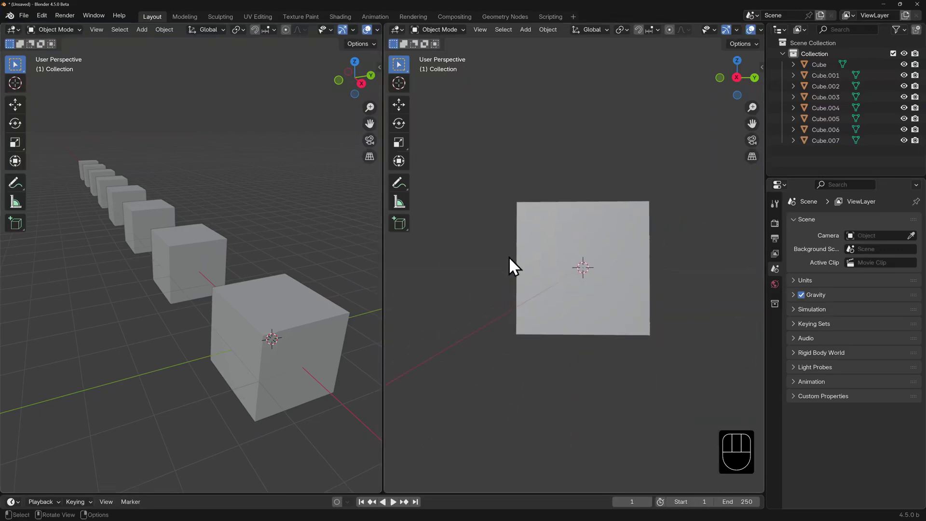
# - Cycle the selection through the stacked cubes, Cube to Cube.007 and back to Cube
pyautogui.click(584, 265)
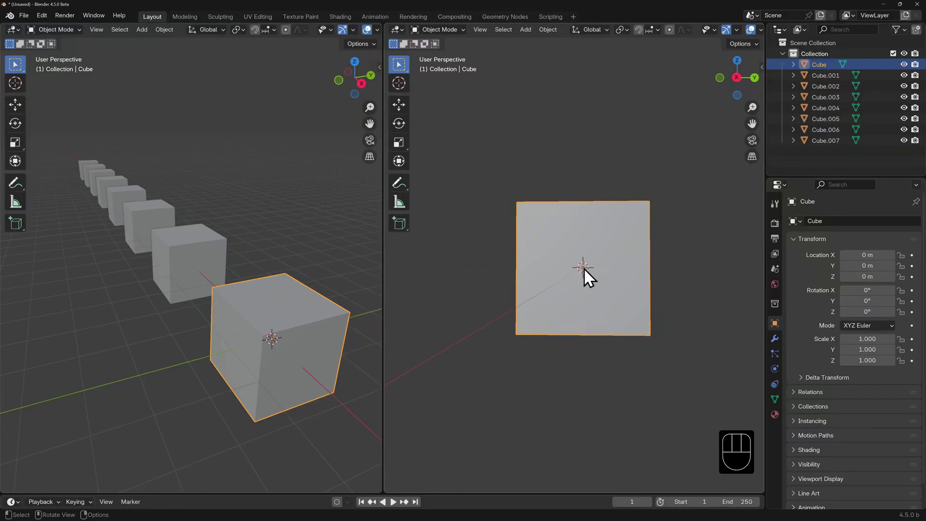
pyautogui.click(584, 268)
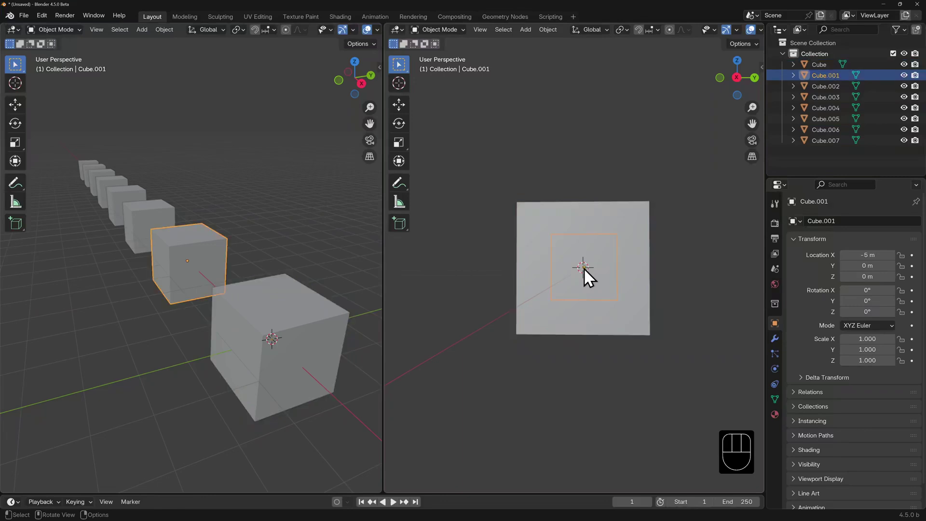
pyautogui.click(584, 268)
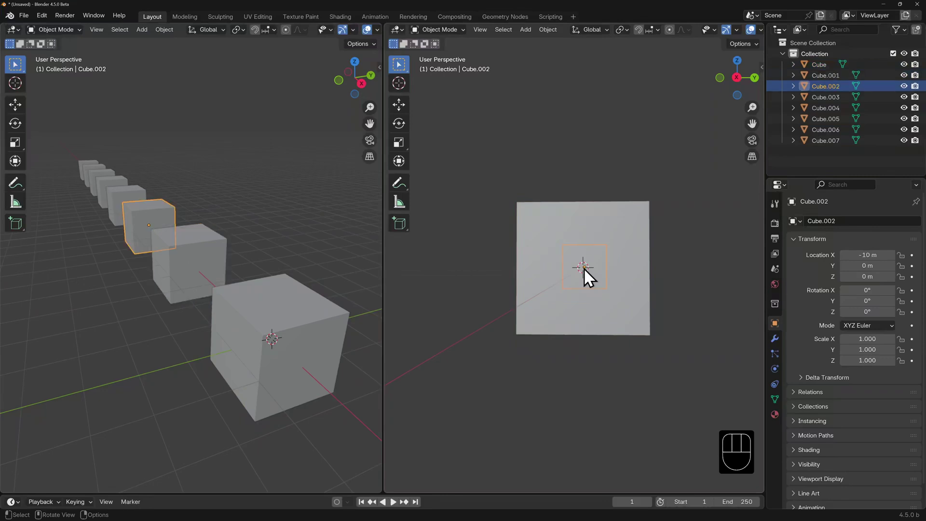
pyautogui.click(583, 267)
pyautogui.click(583, 267)
pyautogui.click(583, 268)
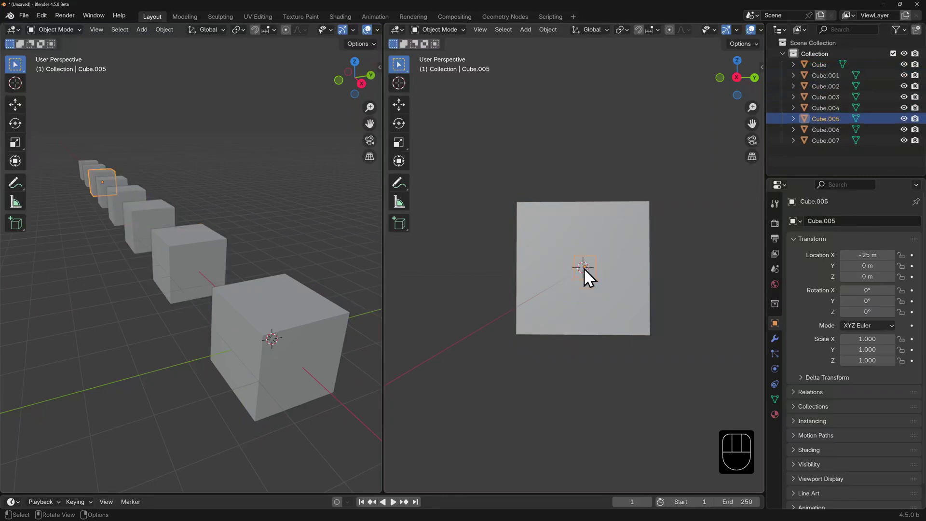
pyautogui.click(584, 268)
pyautogui.click(584, 267)
pyautogui.click(584, 267)
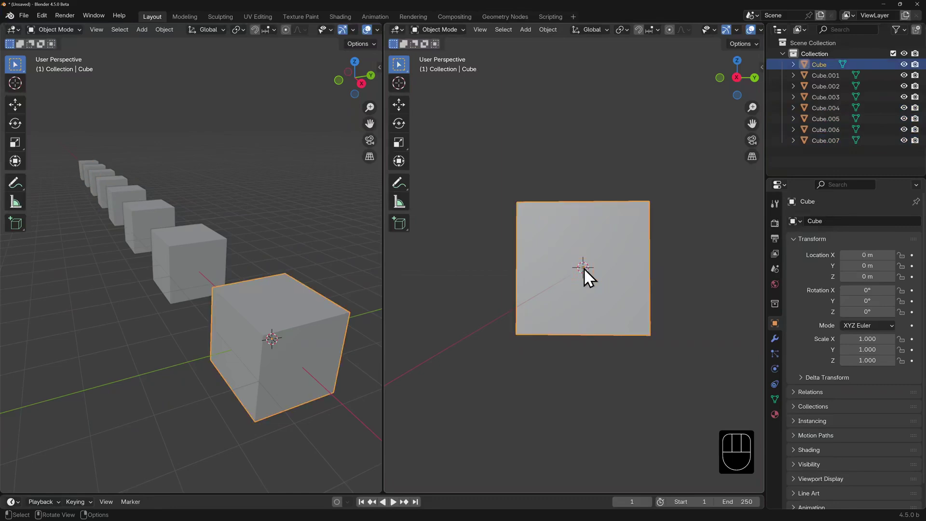
# - Alt-click the stacked cubes and pick Cube.004 from the overlapping objects list
pyautogui.press('alt')
pyautogui.keyDown('alt'); pyautogui.click(583, 268); pyautogui.keyUp('alt')
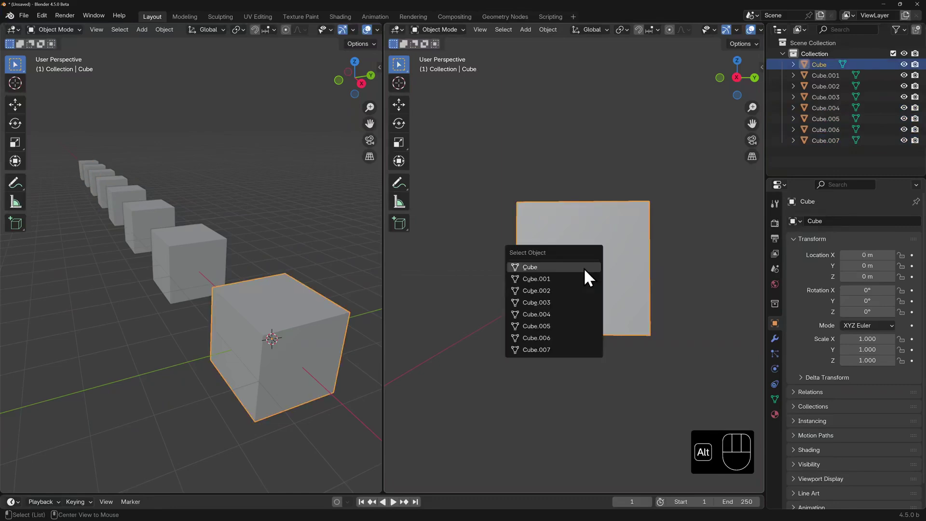
pyautogui.click(572, 315)
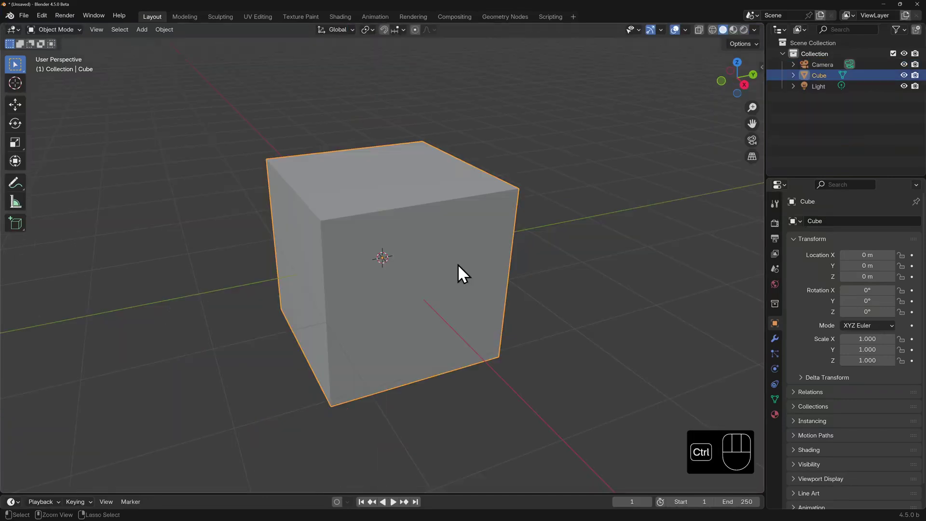
# - Switch the cube into Edit Mode, clear the selection, and select an edge loop
pyautogui.hotkey('ctrl', 'Tab')
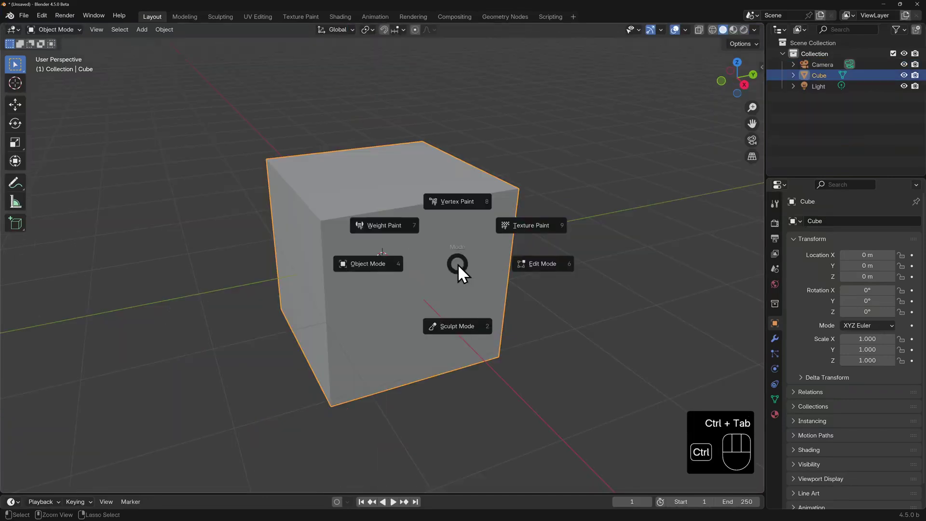
pyautogui.click(537, 263)
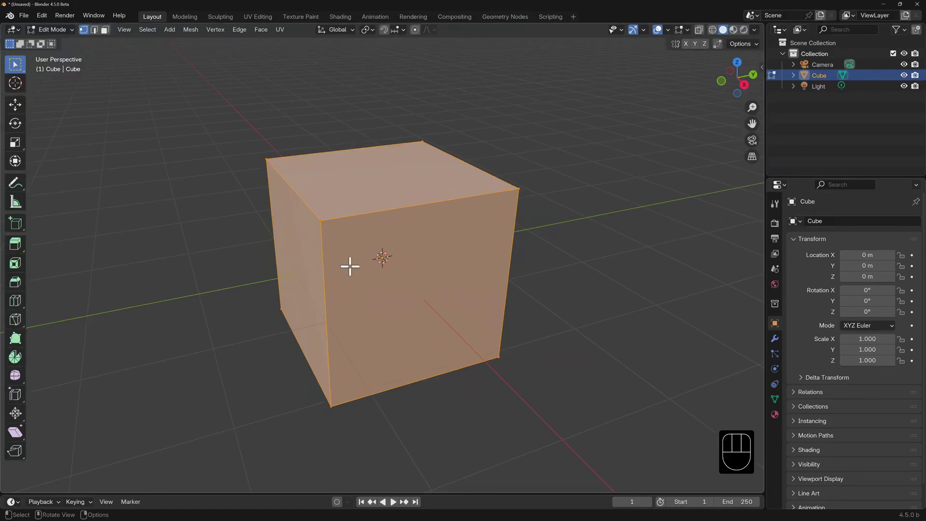
pyautogui.click(319, 221)
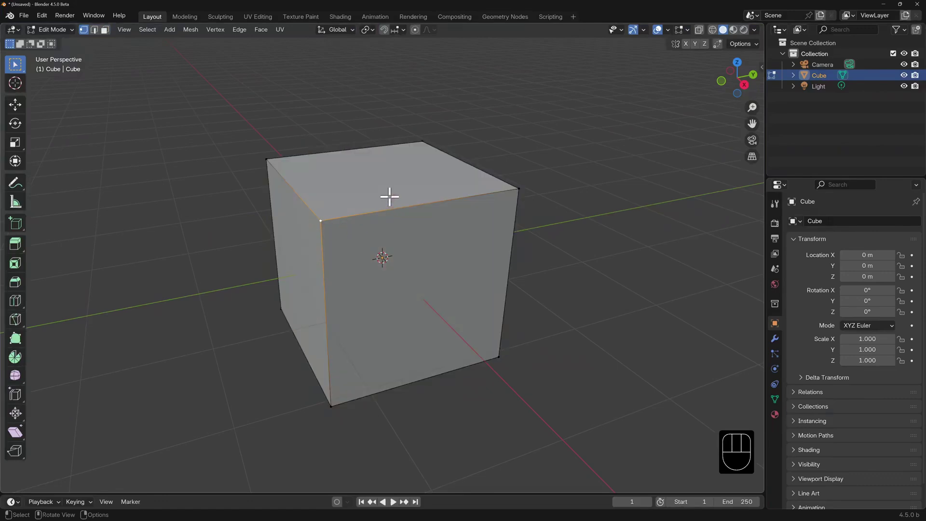
pyautogui.click(399, 223)
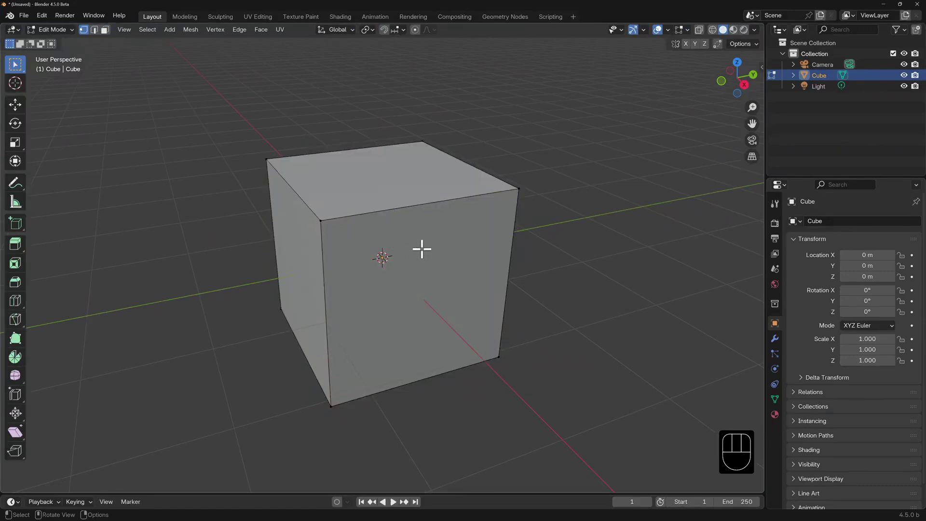
pyautogui.keyDown('alt'); pyautogui.click(388, 258); pyautogui.keyUp('alt')
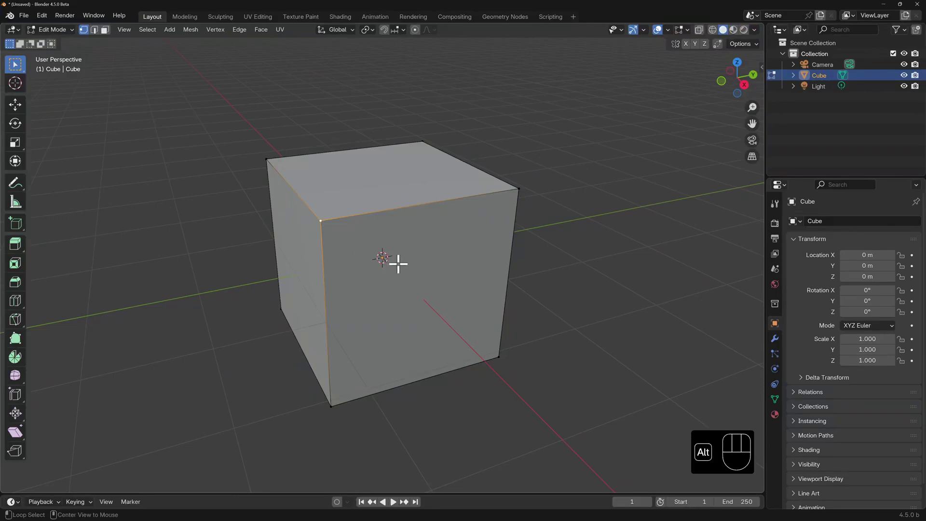
# - Toggle X-Ray on and off, select all, then select everything linked to one vertex
pyautogui.hotkey('alt', 'z')
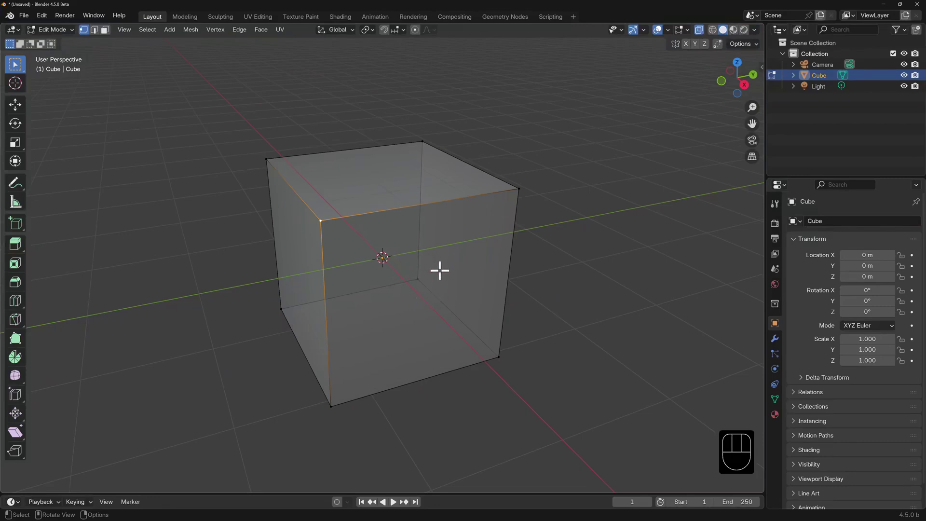
pyautogui.hotkey('alt', 'z')
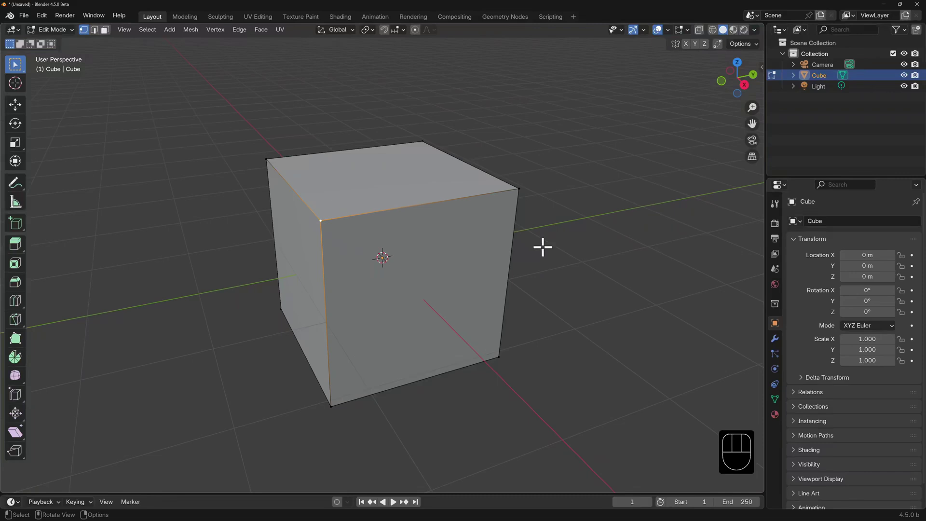
pyautogui.press('a')
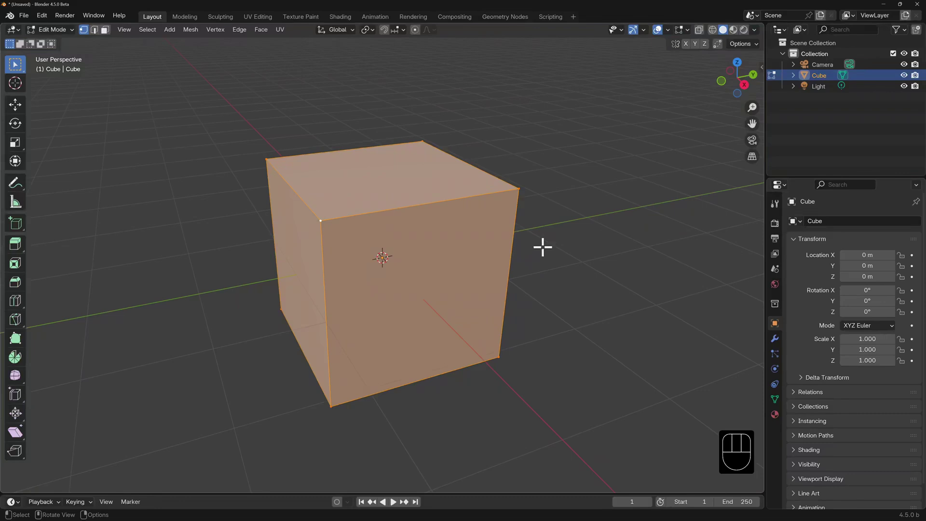
pyautogui.click(322, 222)
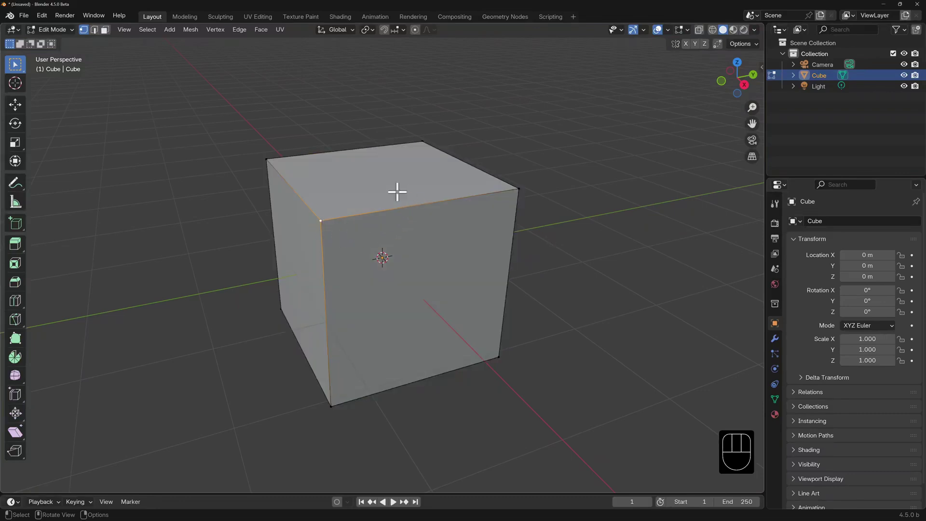
pyautogui.press('l')
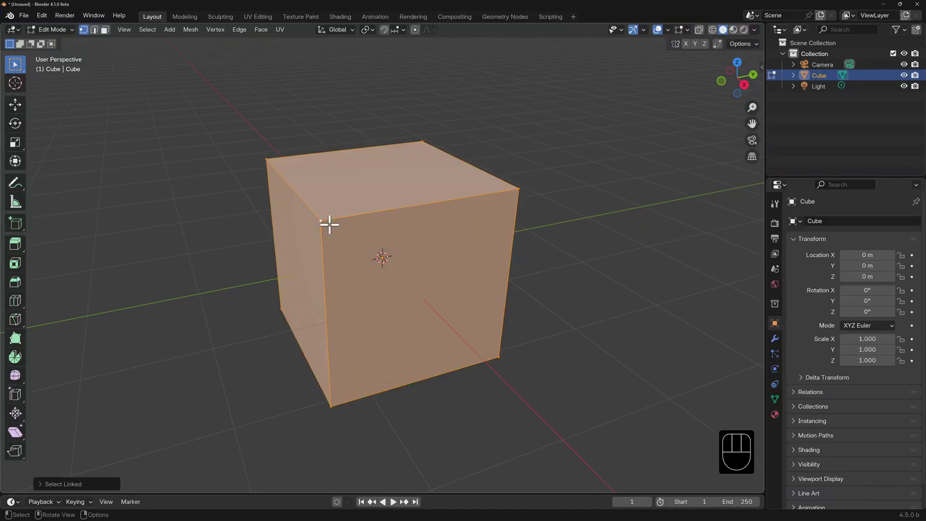
# - Return the cube to Object Mode, show it as wireframe, and toggle X-Ray off and on
pyautogui.press('Tab')
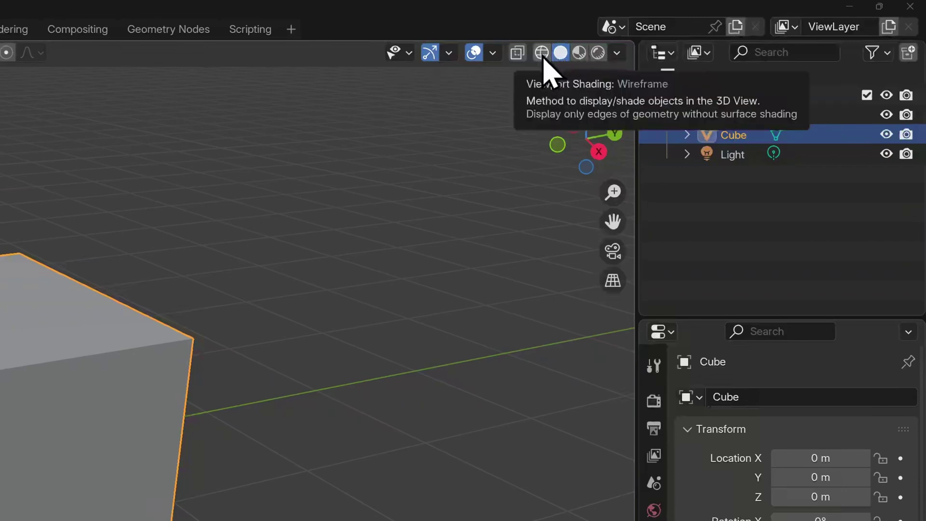
pyautogui.click(542, 53)
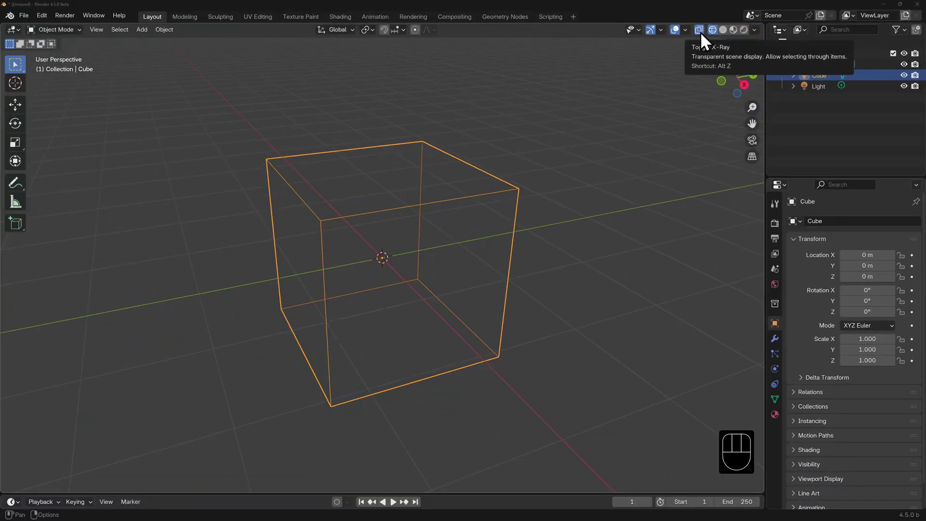
pyautogui.click(700, 30)
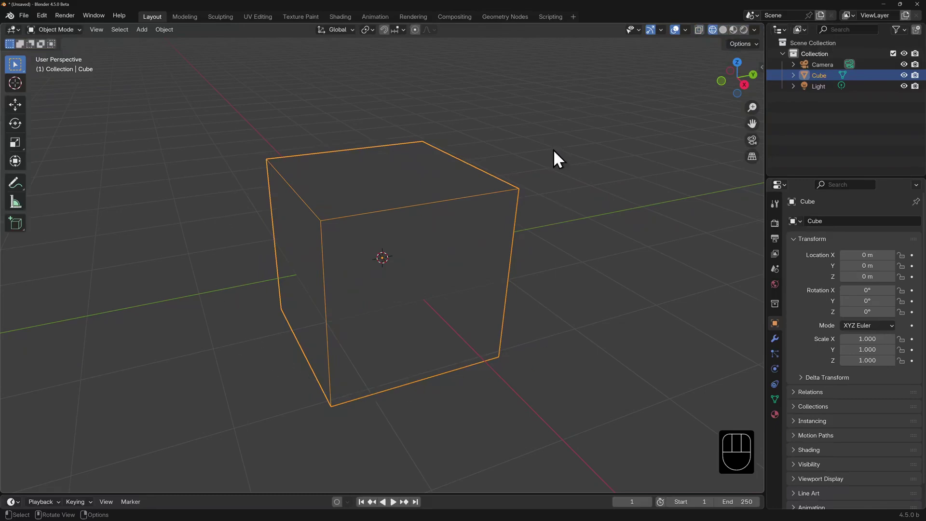
pyautogui.click(699, 30)
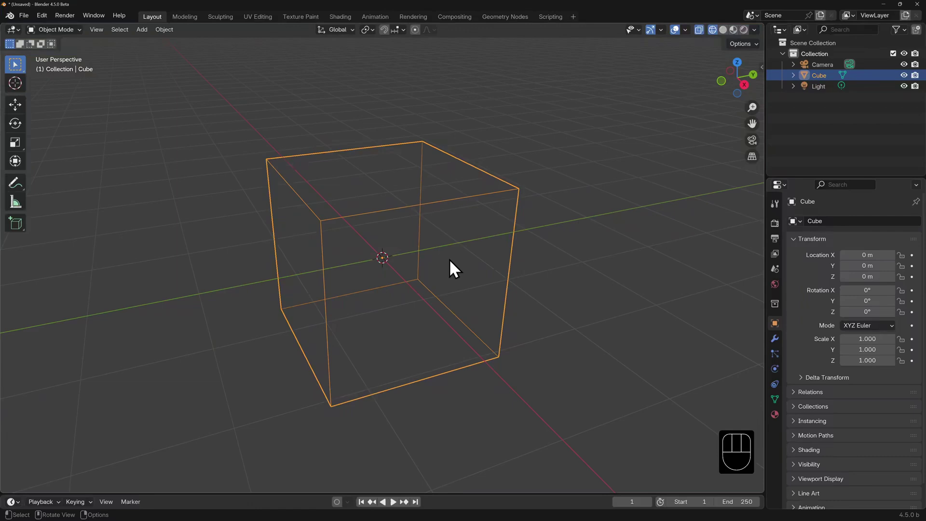
pyautogui.press('z')
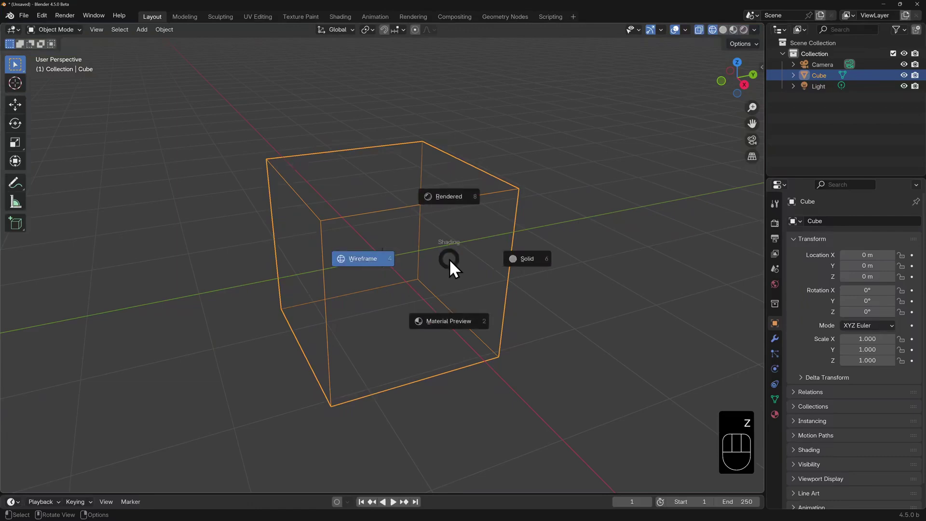
# - Use Solid shading with X-Ray, enter Edit Mode, select a back vertex, toggle X-Ray
pyautogui.click(519, 260)
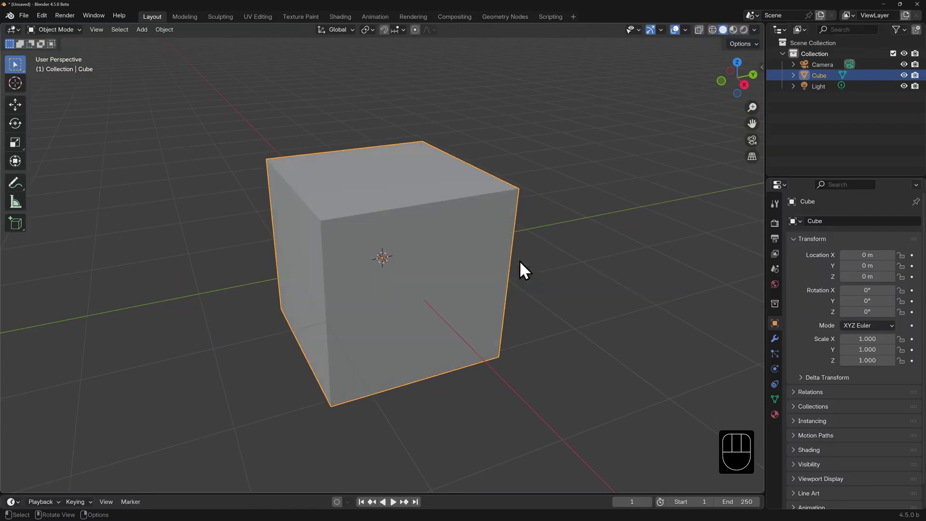
pyautogui.click(699, 29)
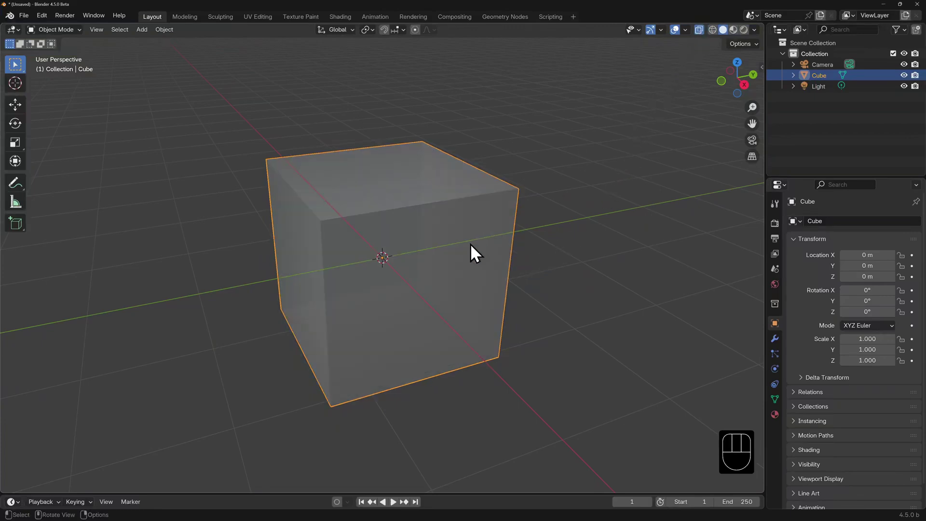
pyautogui.hotkey('ctrl', 'Tab')
pyautogui.click(548, 235)
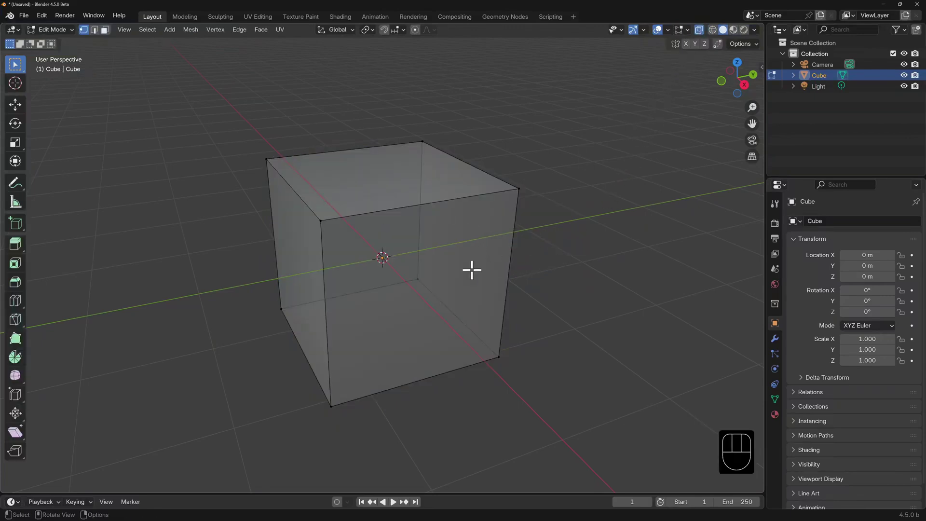
pyautogui.click(417, 279)
pyautogui.hotkey('alt', 'z')
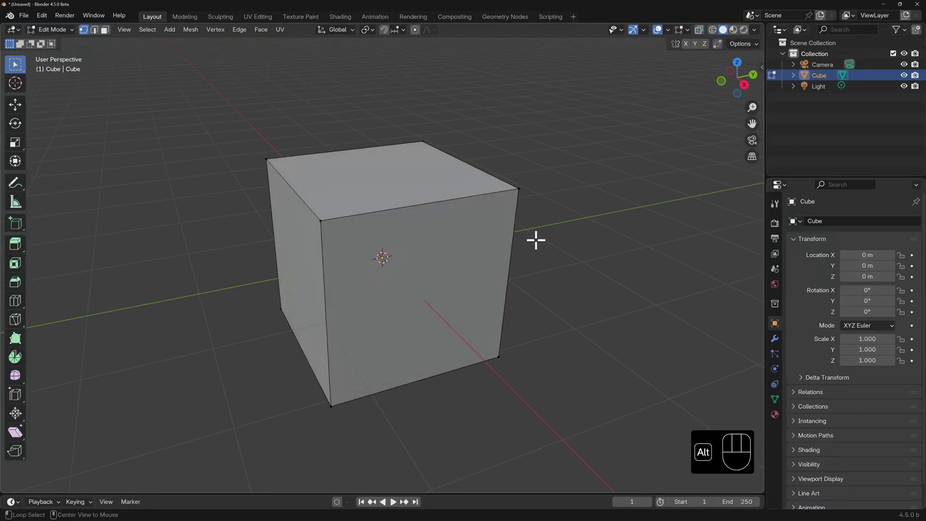
pyautogui.hotkey('alt', 'z')
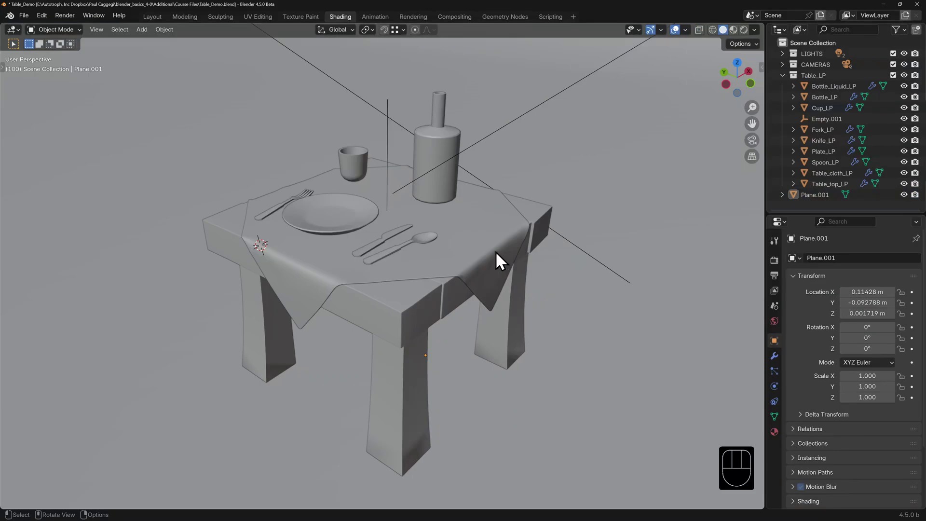
# - Hide Table_cloth_LP with H, reveal all with Alt+H, then hide all others with Shift+H
pyautogui.click(496, 251)
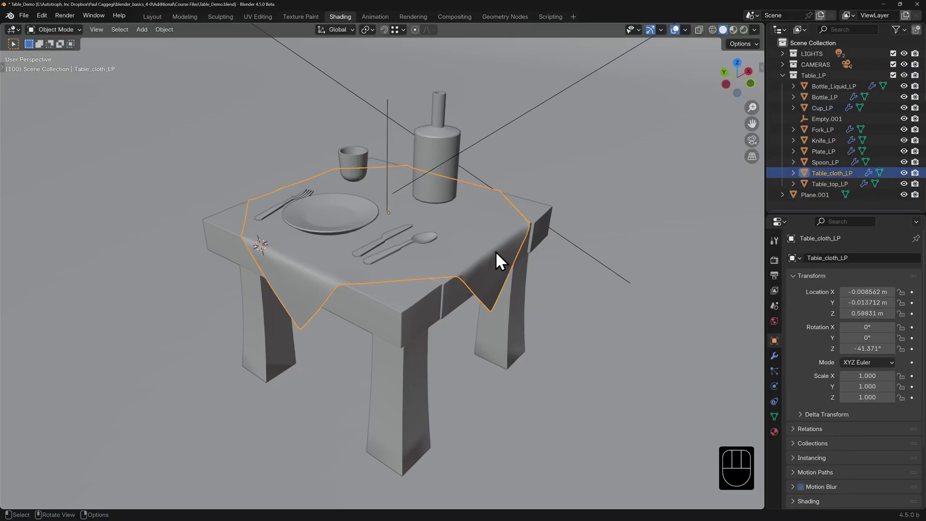
pyautogui.click(165, 30)
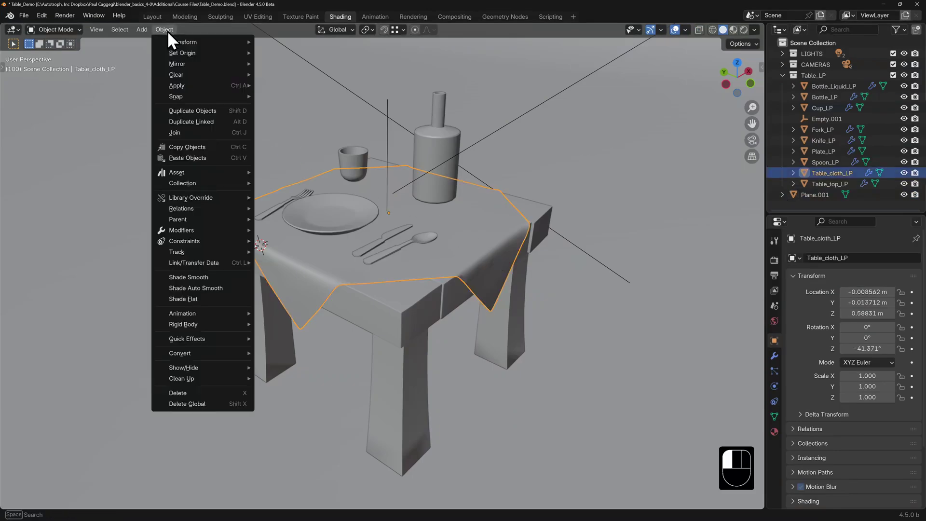
pyautogui.moveTo(219, 368)
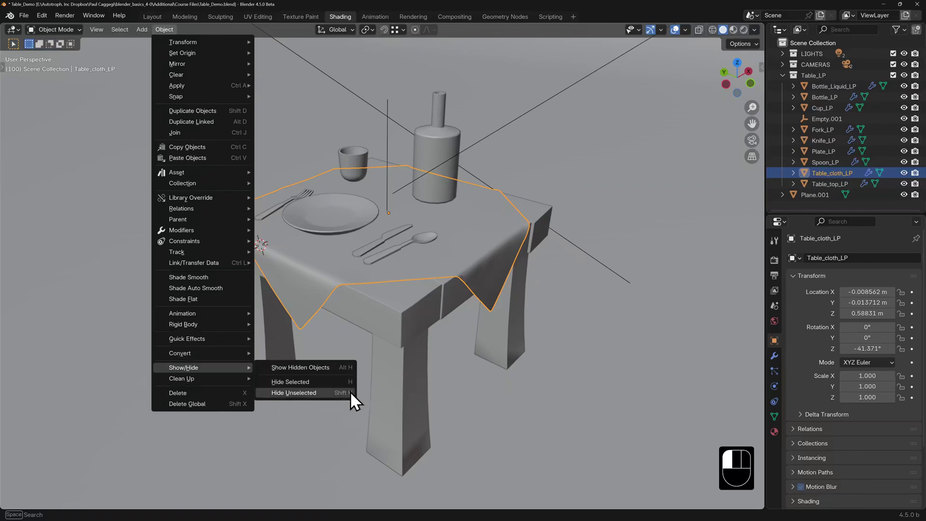
pyautogui.press('h')
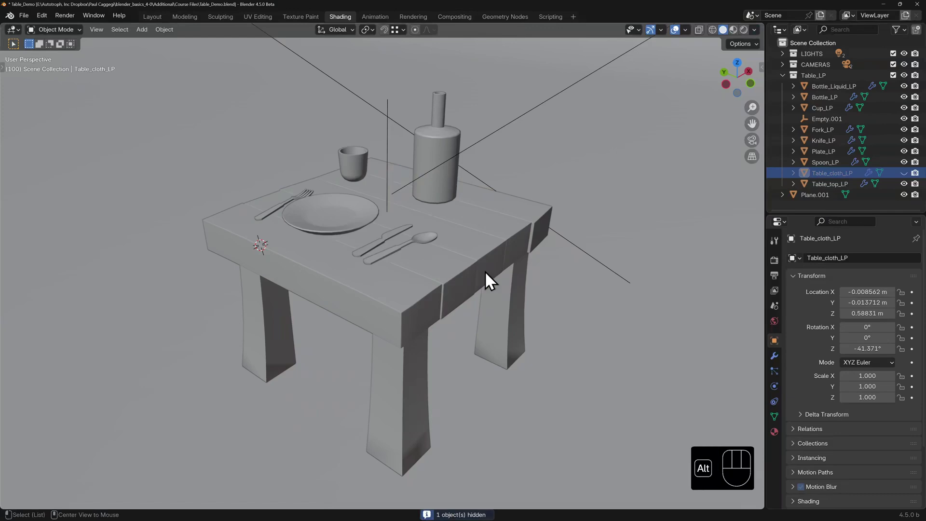
pyautogui.hotkey('alt', 'h')
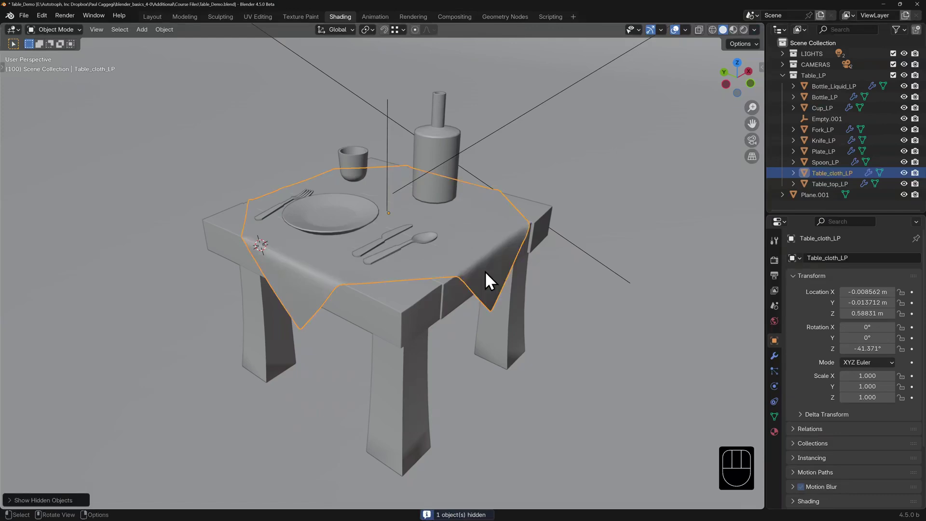
pyautogui.hotkey('shift', 'h')
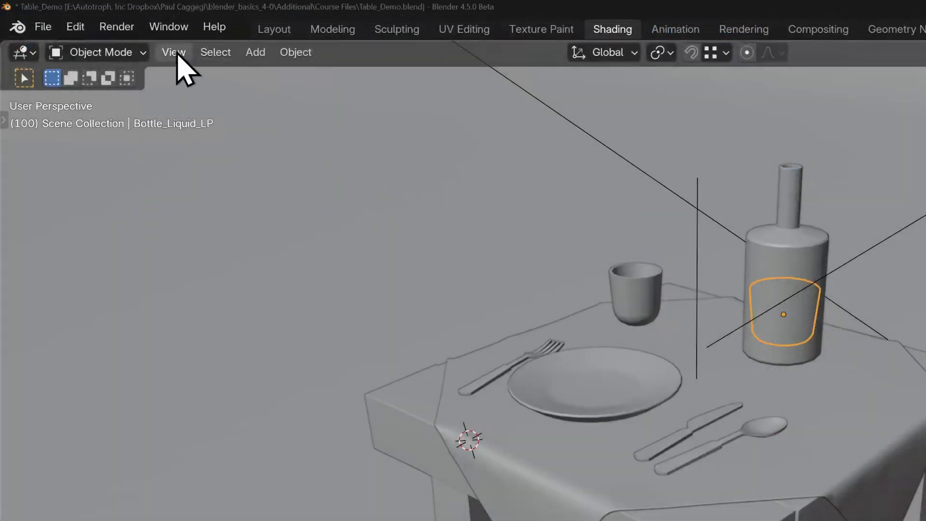
# - Switch to Material Preview shading and Alt-click the bottle to select Bottle_Liquid_LP
pyautogui.click(173, 52)
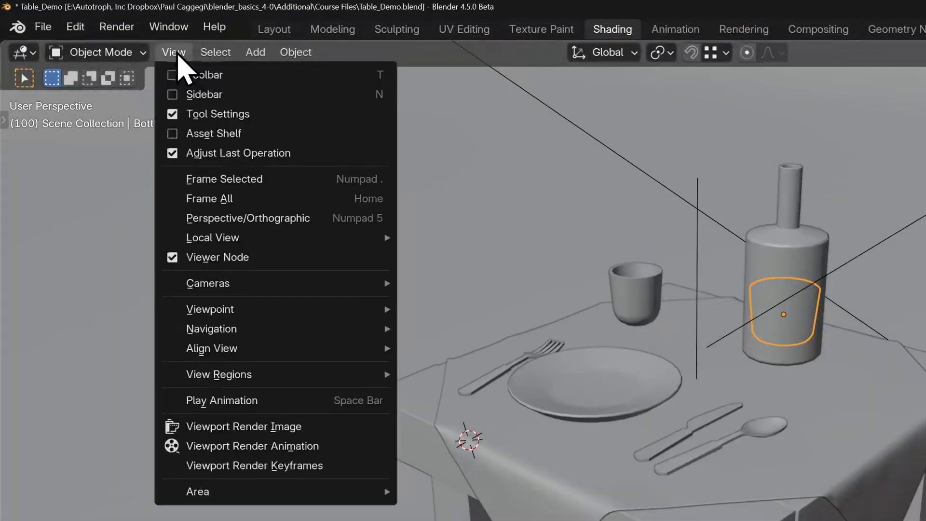
pyautogui.moveTo(321, 236)
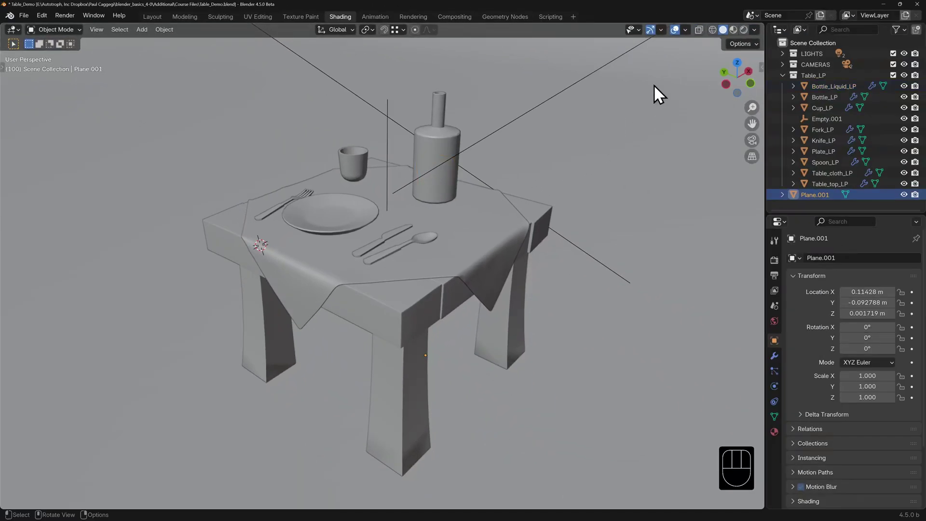
pyautogui.click(733, 30)
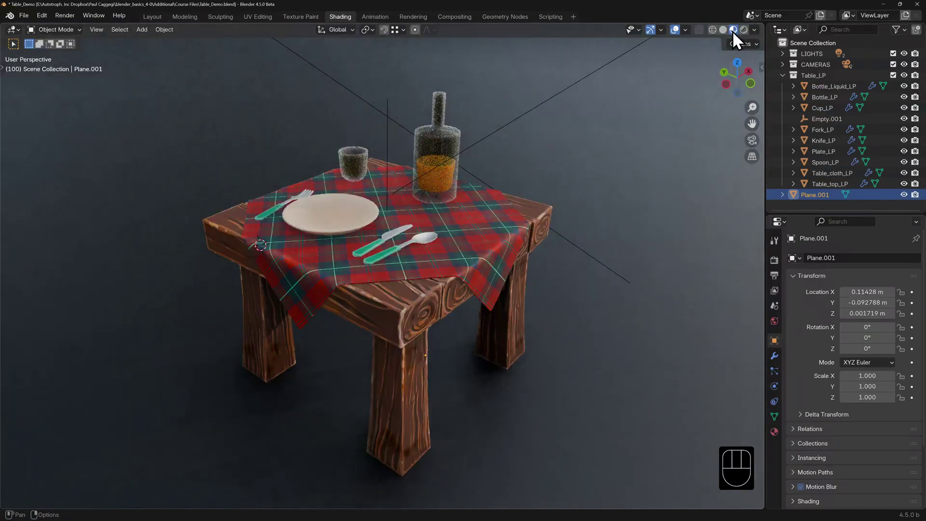
pyautogui.keyDown('alt'); pyautogui.click(440, 175); pyautogui.keyUp('alt')
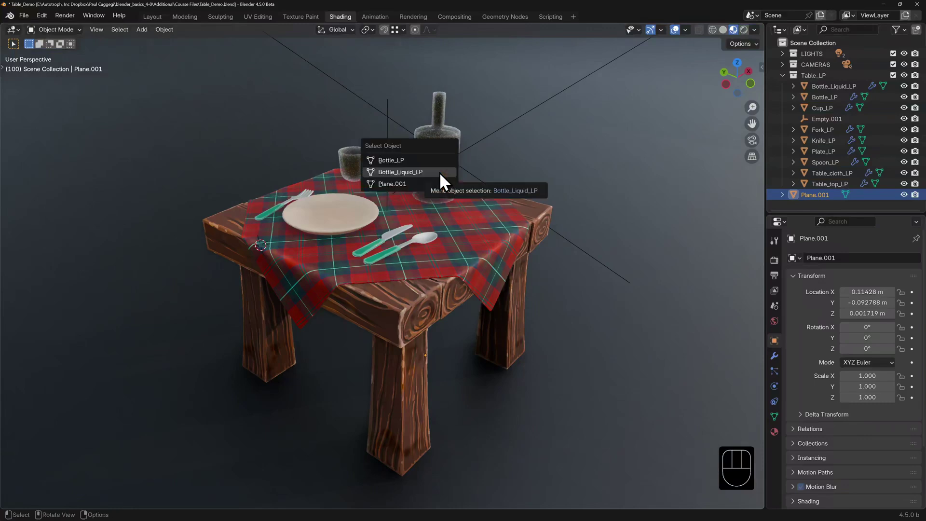
pyautogui.click(439, 172)
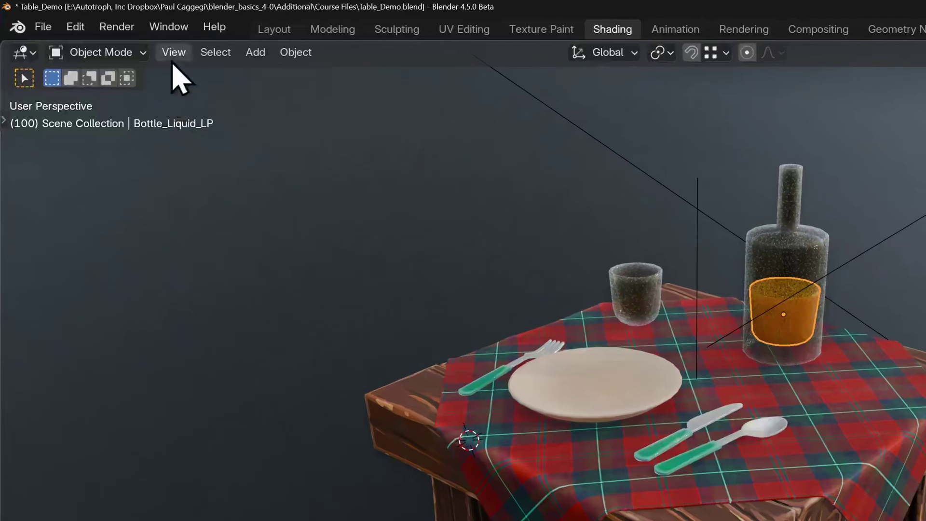
# - Toggle Local View on Bottle_Liquid_LP, then zoom out and orbit around it
pyautogui.click(97, 31)
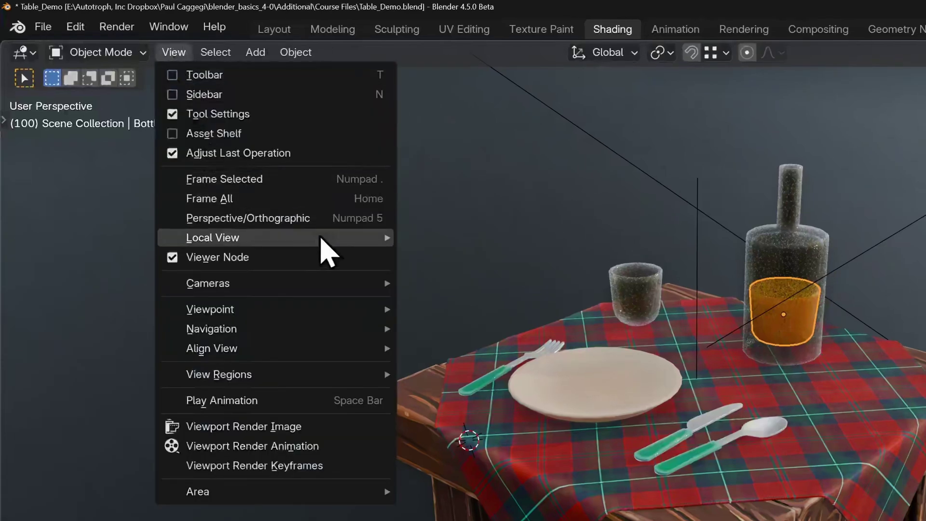
pyautogui.moveTo(328, 239)
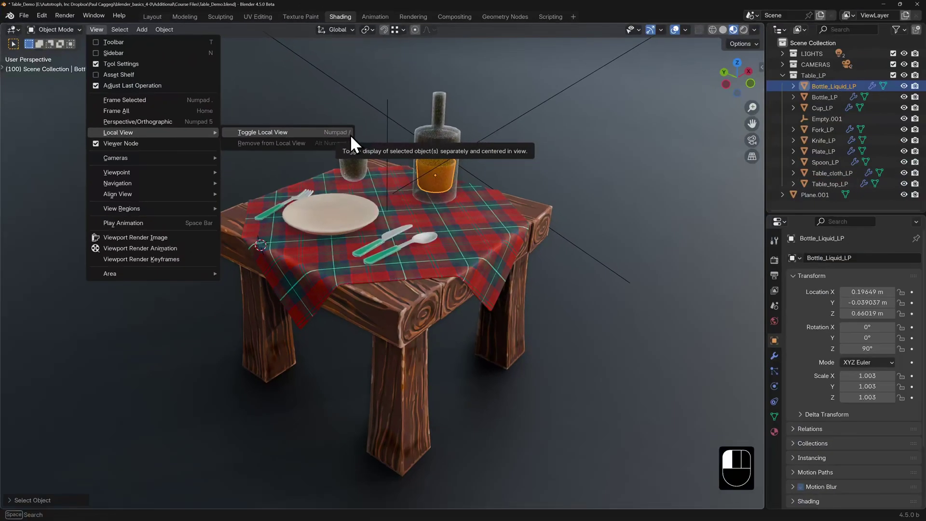
pyautogui.click(631, 242)
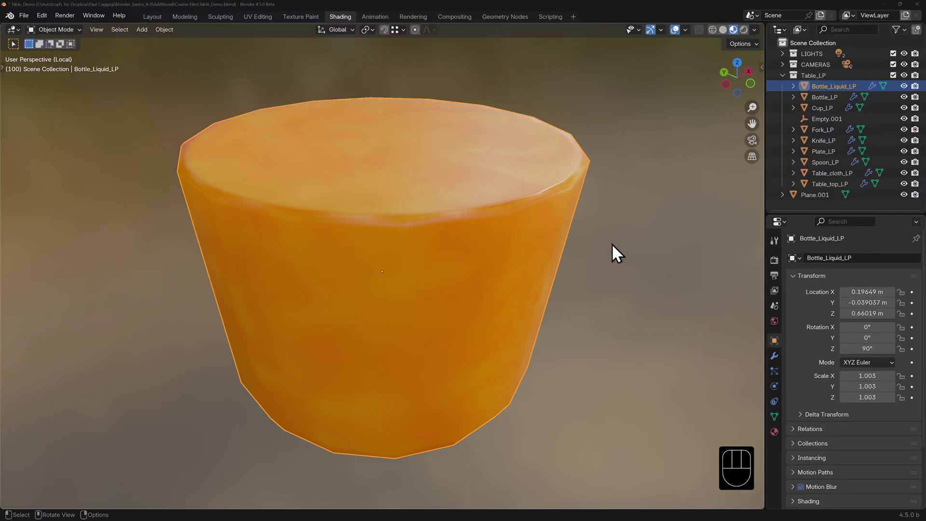
pyautogui.scroll(-10, 611, 246)
pyautogui.moveTo(540, 250); pyautogui.dragTo(389, 281, button='middle')
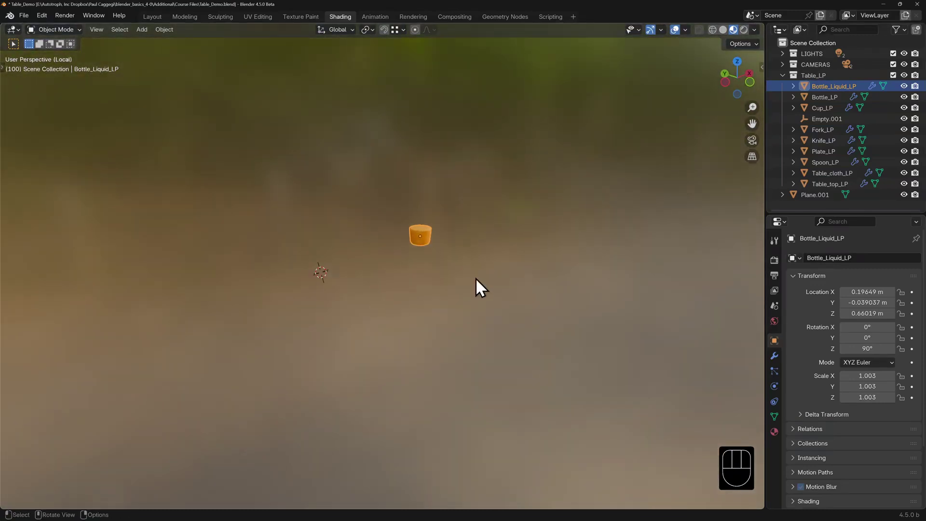
# - Exit local view, select Table_top_LP and Table_cloth_LP, and isolate them in local view
pyautogui.press('KP_Divide')
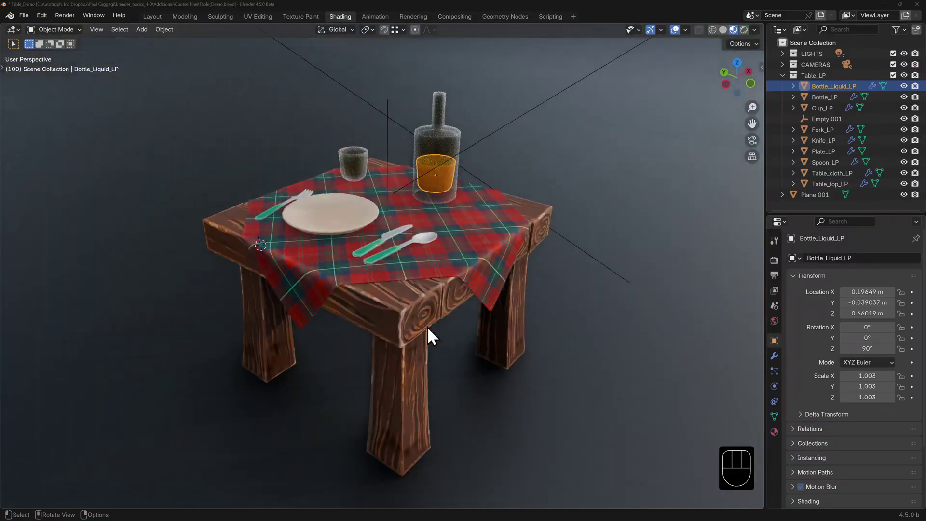
pyautogui.click(419, 318)
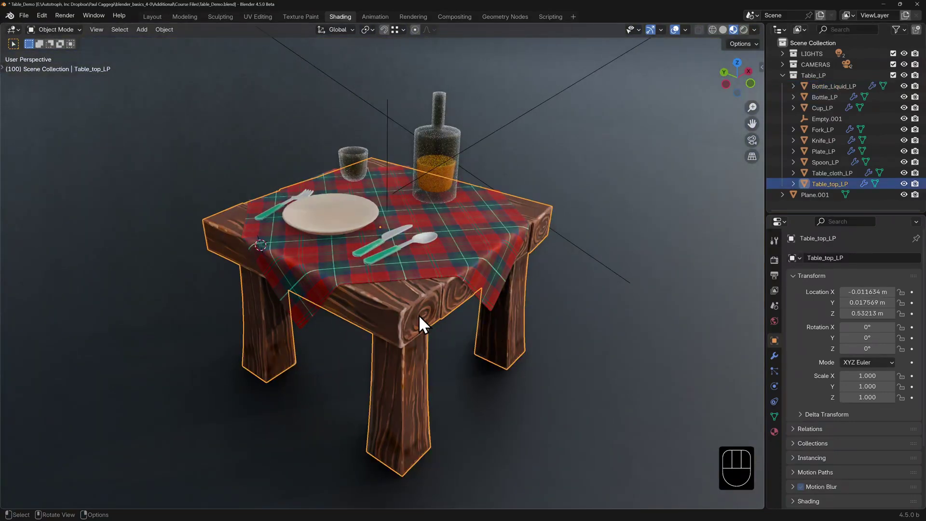
pyautogui.keyDown('shift'); pyautogui.click(480, 263); pyautogui.keyUp('shift')
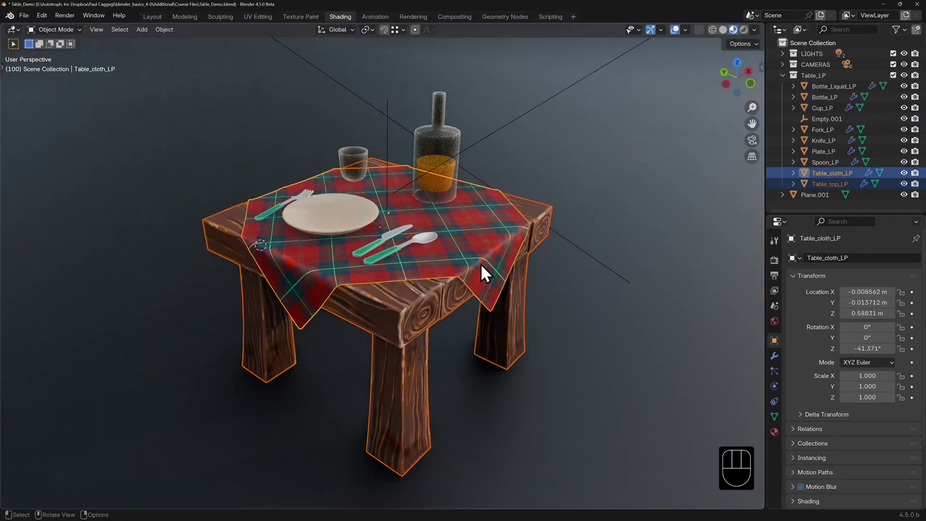
pyautogui.press('KP_Divide')
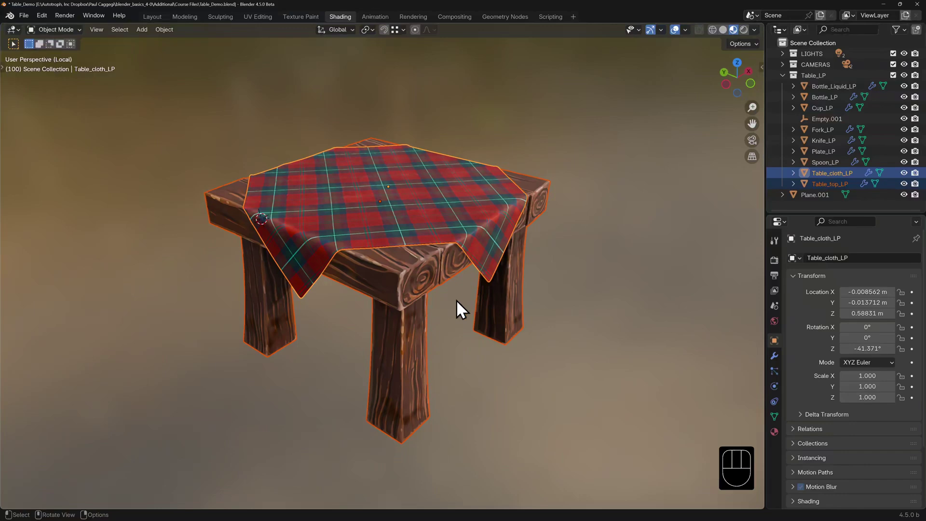
# - Exit local view, select Plane.001, and open the Selectability & Visibility dropdown
pyautogui.press('KP_Divide')
pyautogui.click(620, 49)
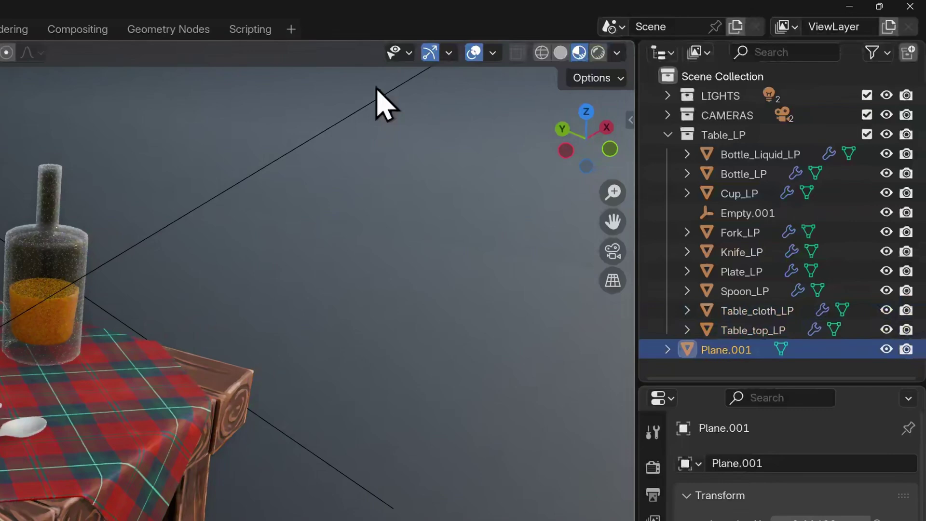
pyautogui.click(407, 54)
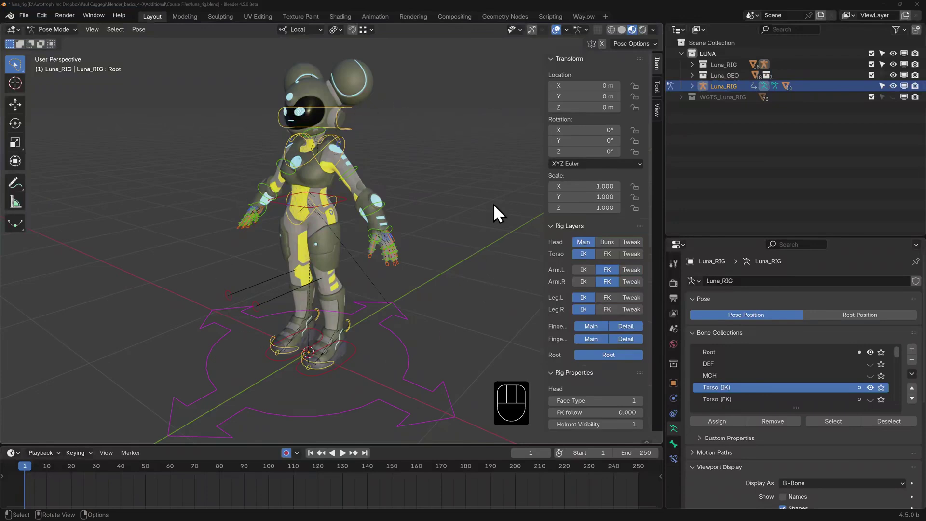
# - Make armatures unselectable in the viewport's per-object-type selectability and visibility settings
pyautogui.click(520, 30)
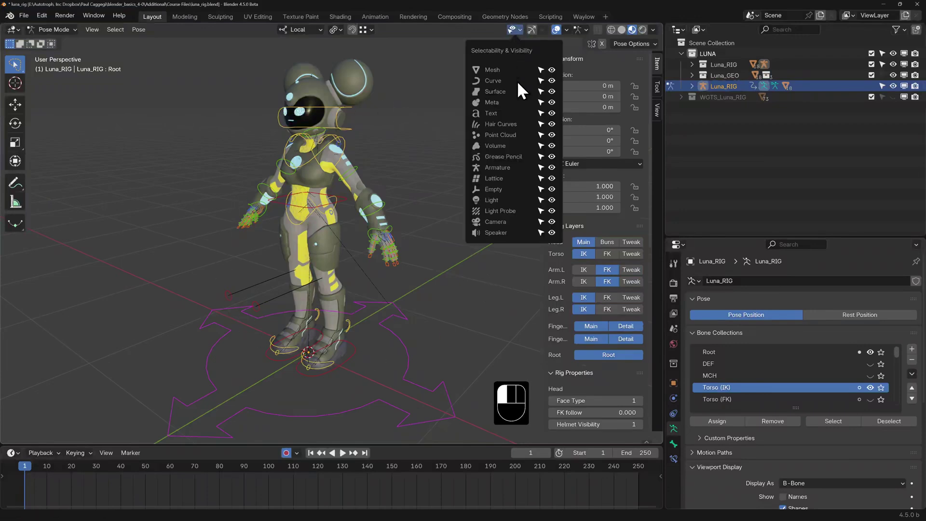
pyautogui.click(551, 167)
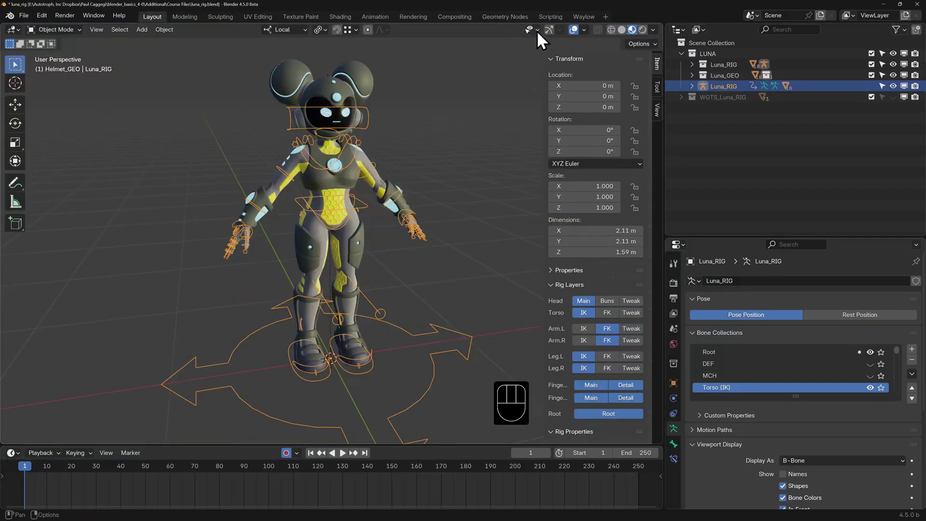
pyautogui.click(537, 30)
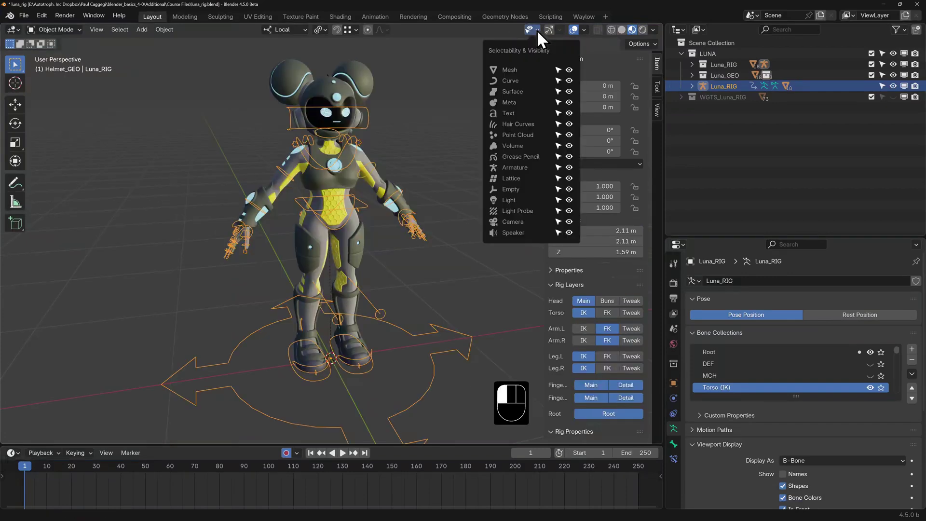
pyautogui.click(557, 167)
# - Select Luna_Armor_Chest, then Luna_Body, and finally the Luna_Armor_Bracers mesh
pyautogui.click(338, 179)
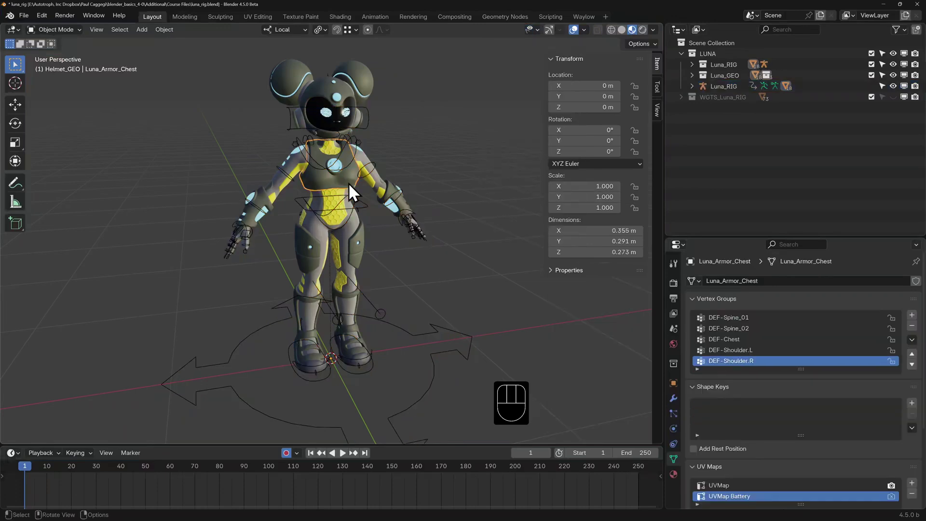
pyautogui.click(352, 222)
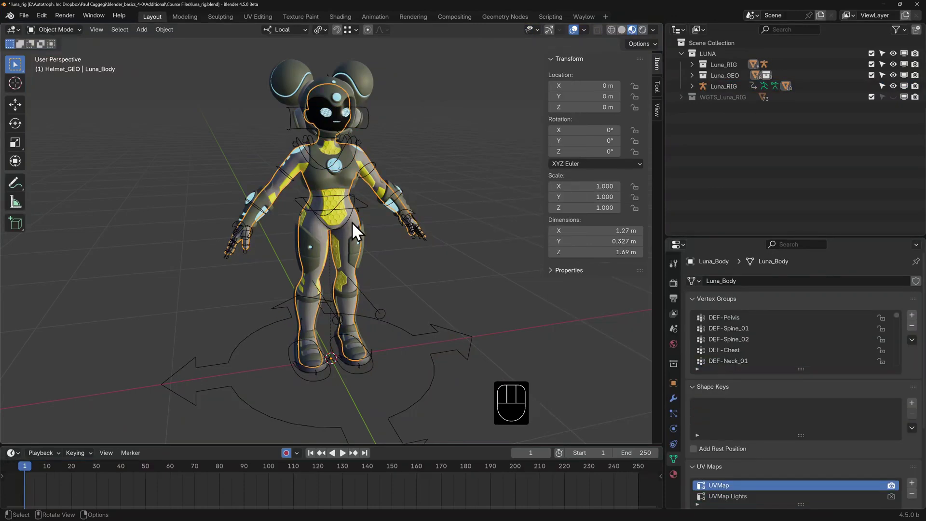
pyautogui.click(259, 220)
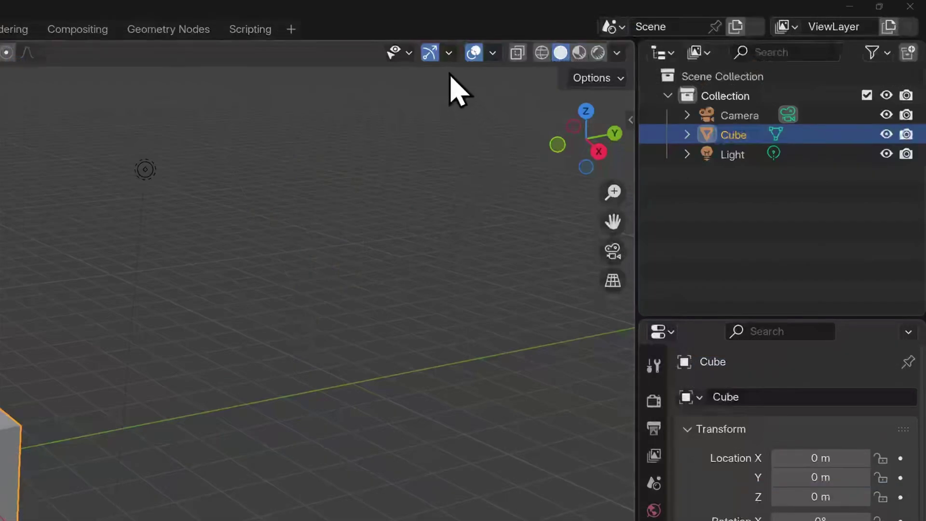
# - Enable the cube's Move, Rotate and Scale object gizmos, with viewport and navigation gizmos left on
pyautogui.click(449, 53)
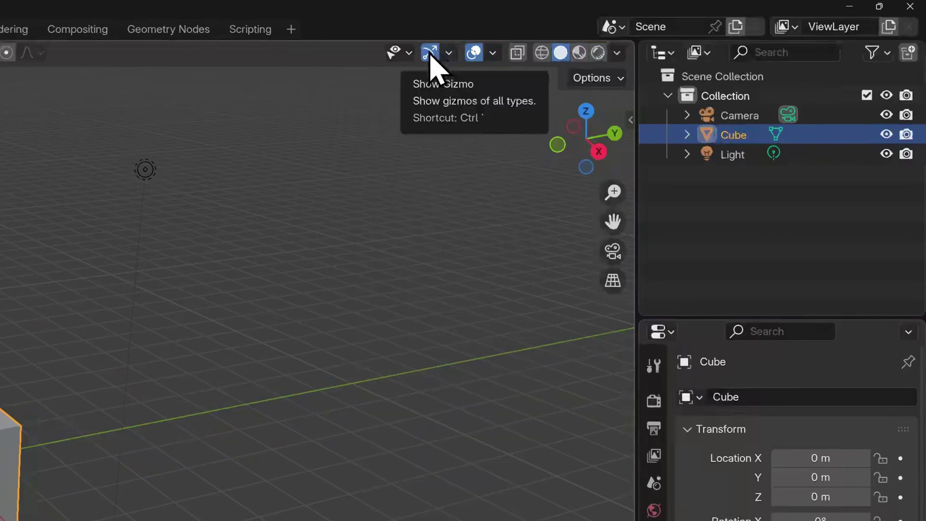
pyautogui.click(430, 53)
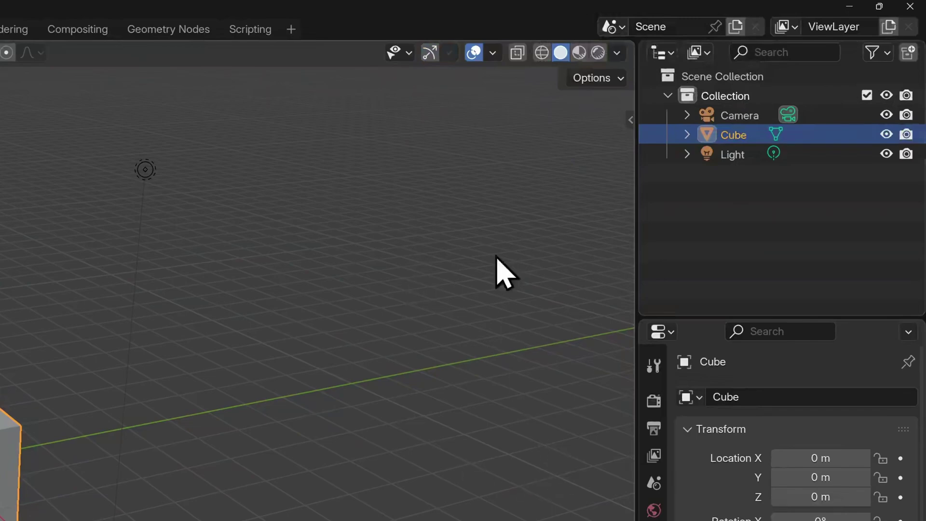
pyautogui.click(430, 53)
pyautogui.click(449, 52)
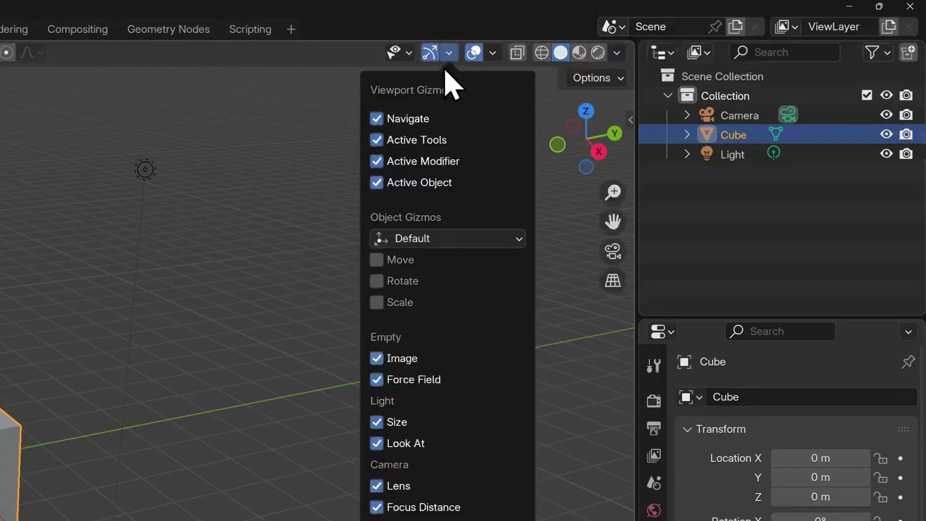
pyautogui.click(376, 119)
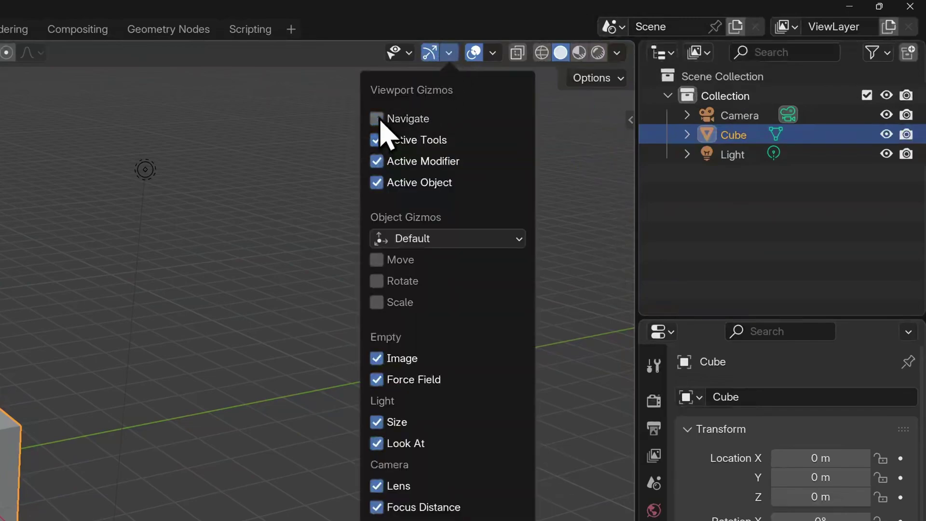
pyautogui.click(379, 120)
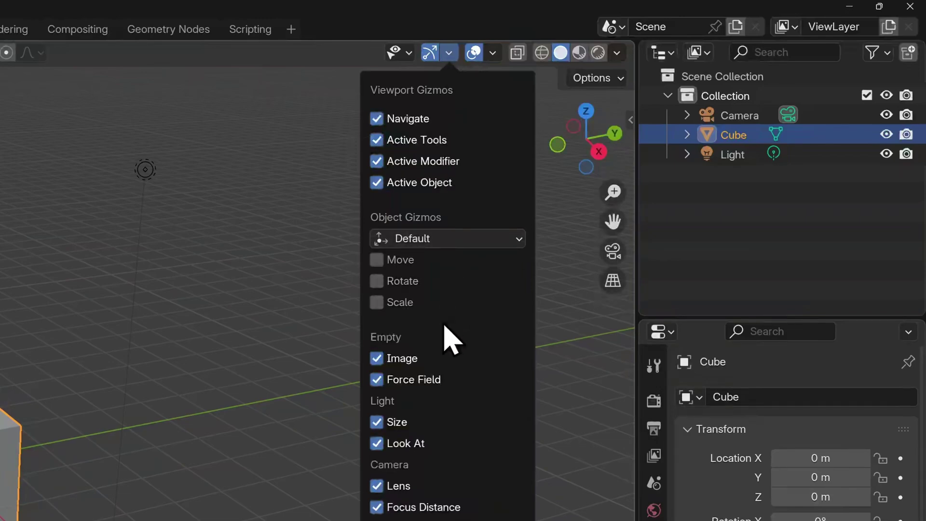
pyautogui.click(381, 261)
pyautogui.click(378, 282)
pyautogui.click(376, 303)
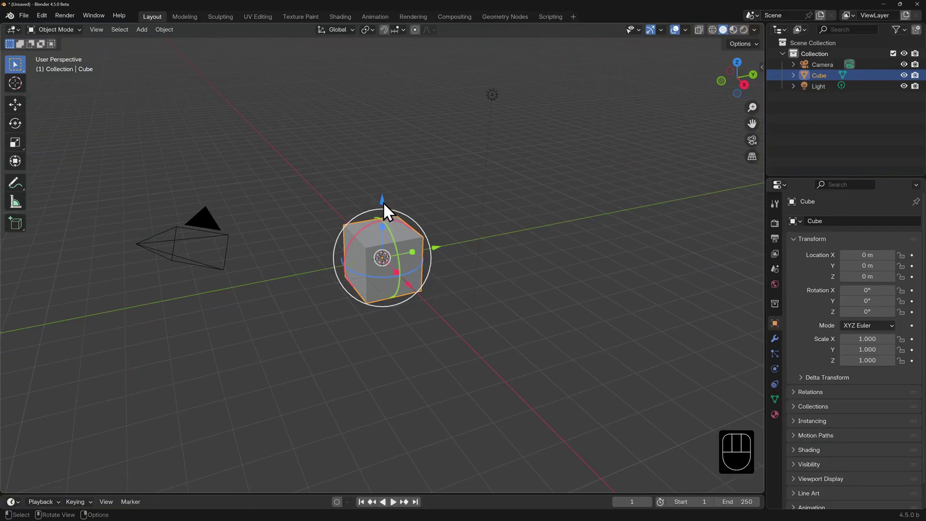
# - Raise the cube to 1.9708 m on Z, rotate it 46.796° around Y, and review gizmo orientations
pyautogui.moveTo(382, 208); pyautogui.dragTo(381, 145)
pyautogui.moveTo(392, 180); pyautogui.dragTo(499, 215)
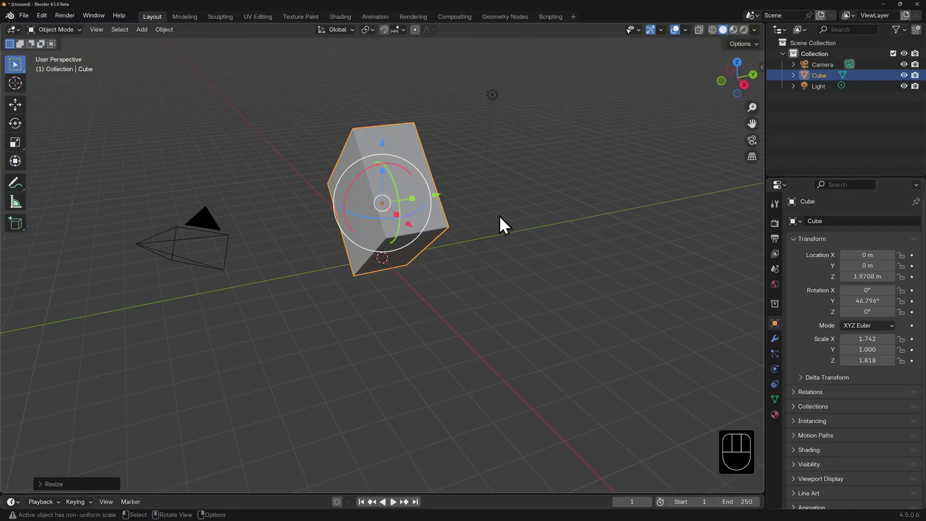
pyautogui.click(661, 30)
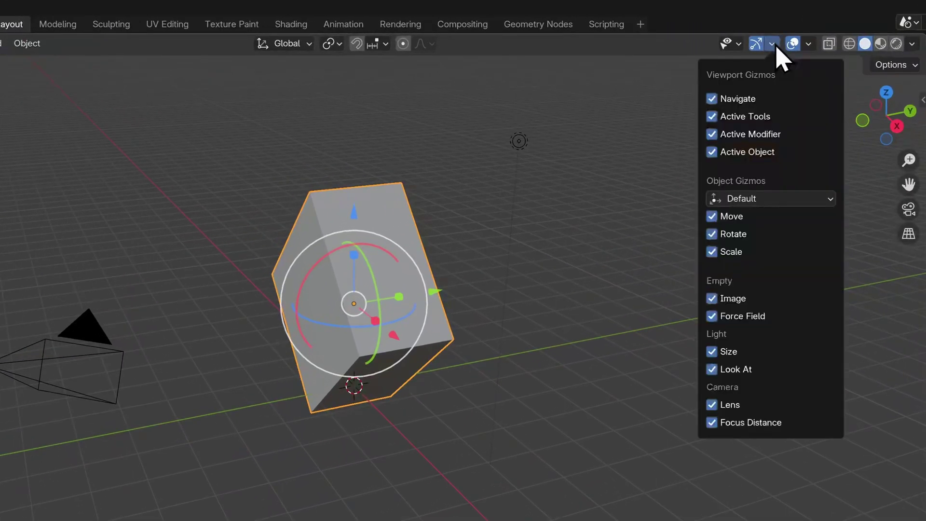
pyautogui.click(765, 199)
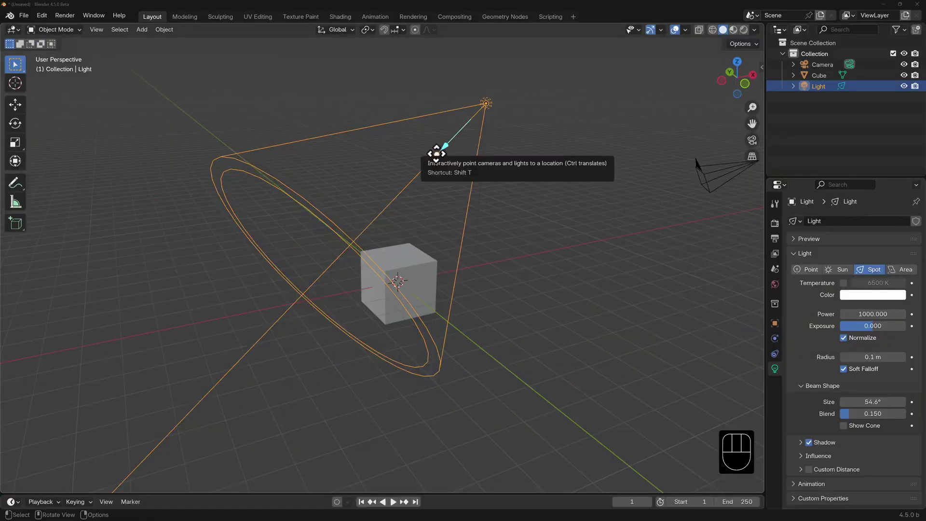
# - Aim the spot light straight down, hide its Light Size gizmo, and widen its beam size
pyautogui.moveTo(437, 155)
pyautogui.mouseDown()
pyautogui.moveTo(440, 166)
pyautogui.moveTo(484, 161)
pyautogui.moveTo(459, 126)
pyautogui.moveTo(426, 151)
pyautogui.moveTo(442, 164)
pyautogui.moveTo(435, 157)
pyautogui.moveTo(450, 145)
pyautogui.moveTo(439, 157)
pyautogui.mouseUp()
pyautogui.click(661, 30)
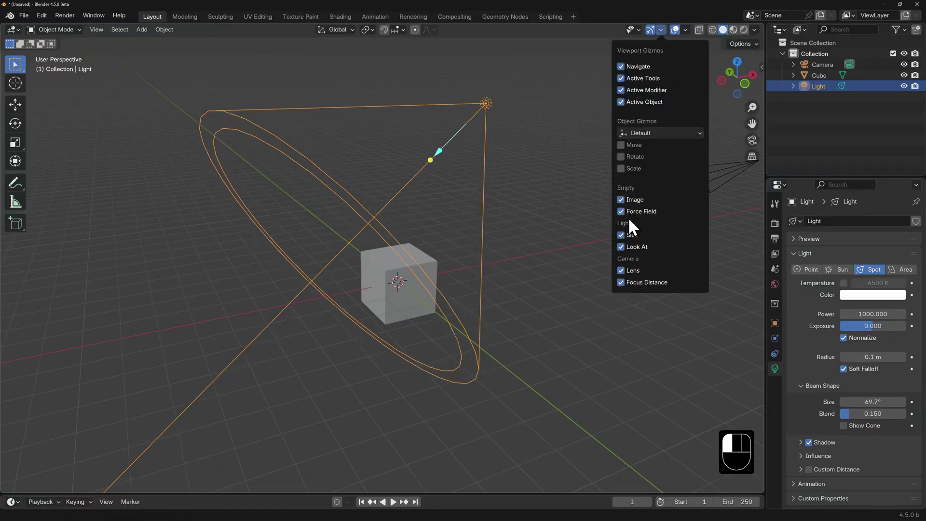
pyautogui.click(621, 234)
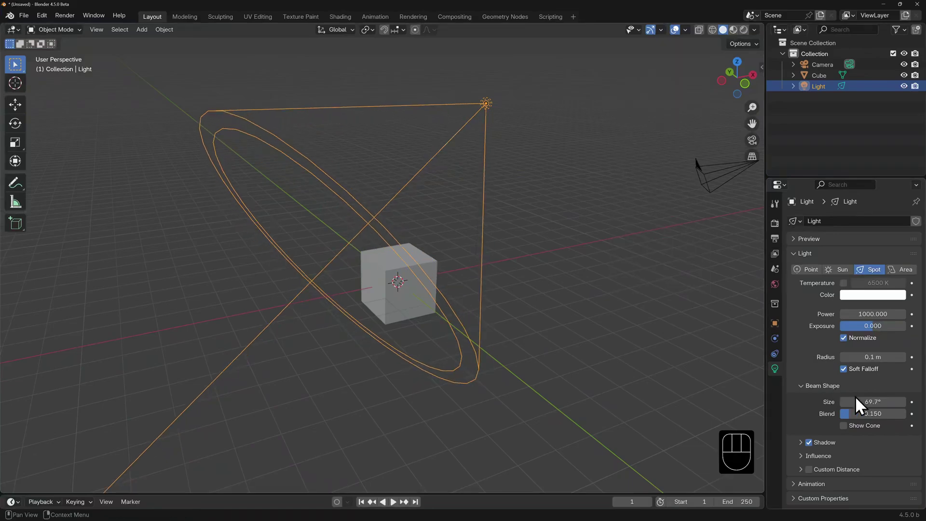
pyautogui.moveTo(868, 402); pyautogui.dragTo(880, 401)
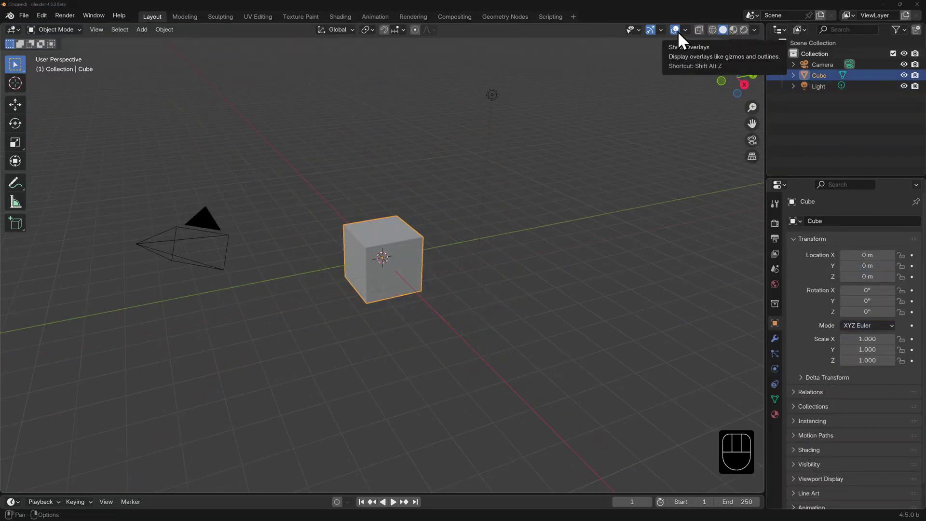
pyautogui.click(675, 30)
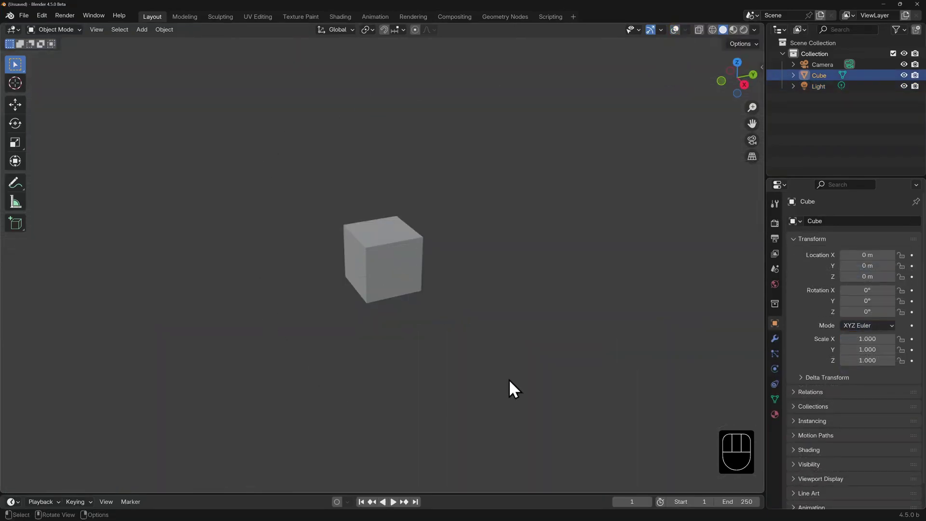
pyautogui.click(686, 30)
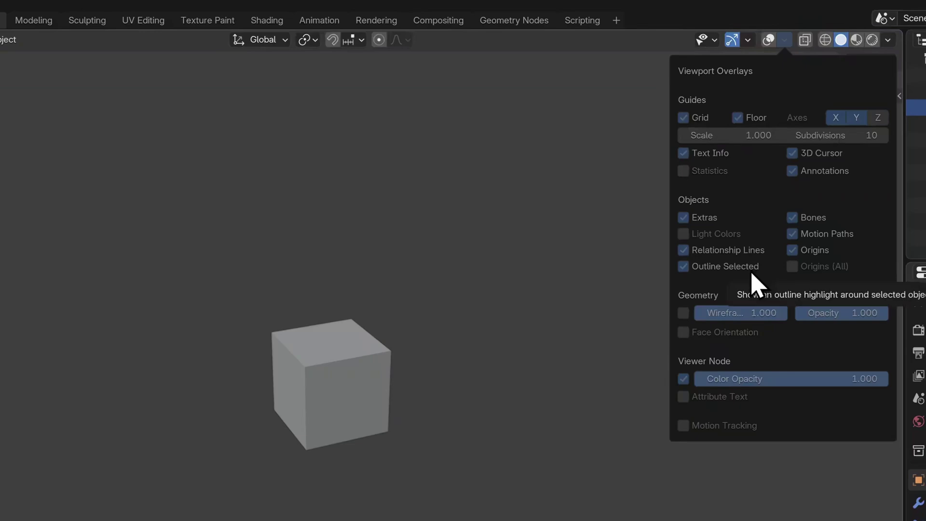
pyautogui.click(769, 39)
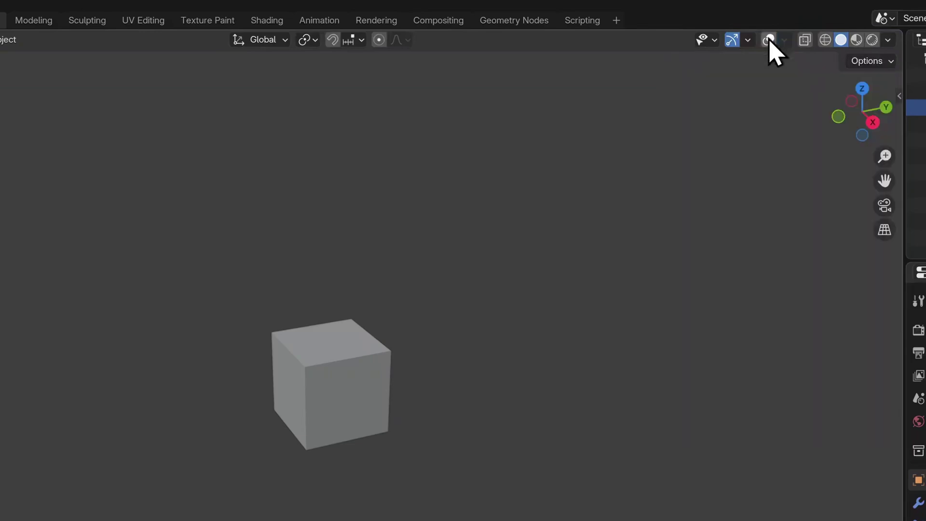
pyautogui.click(784, 41)
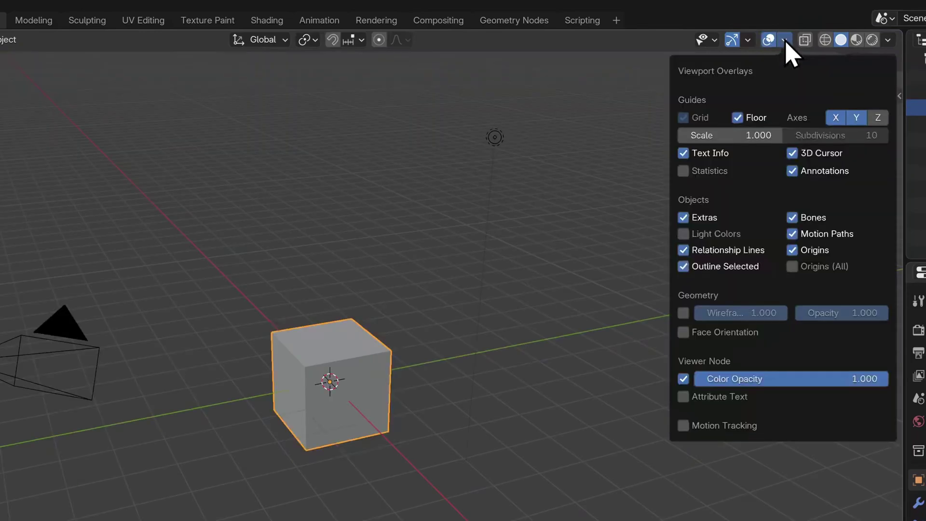
pyautogui.click(793, 153)
pyautogui.click(793, 153)
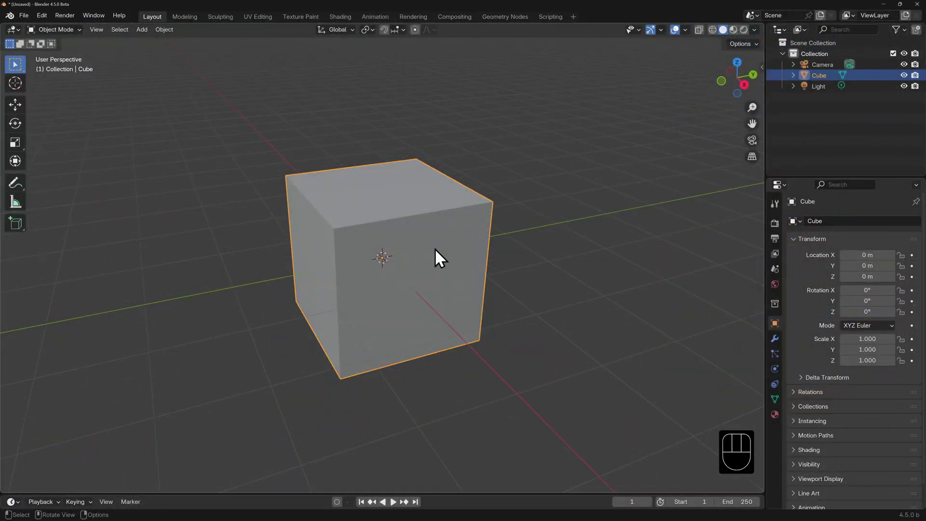
# - Switch the cube into Edit Mode with Ctrl+Tab and show the mesh edit-mode overlay options
pyautogui.hotkey('ctrl', 'Tab')
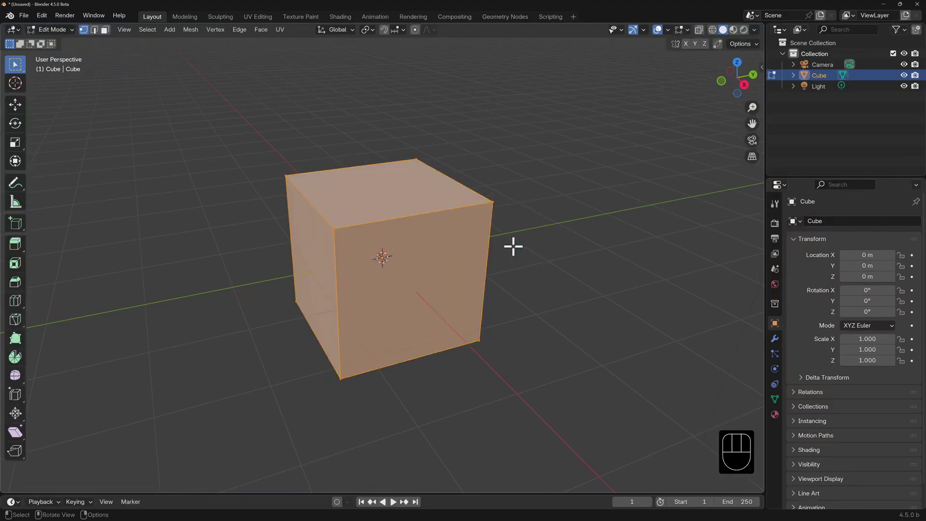
pyautogui.click(691, 30)
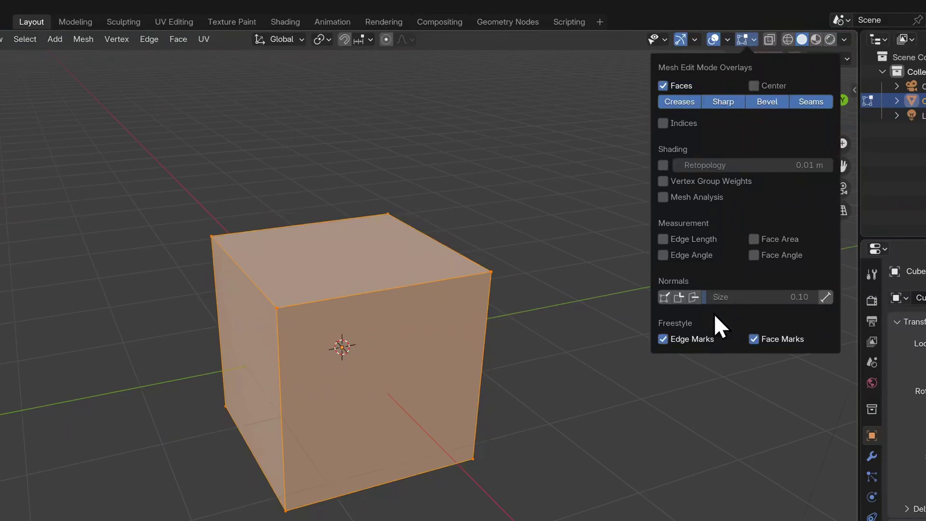
# - Show edge lengths, edge angles and face areas on the cube, then move a corner vertex
pyautogui.click(664, 240)
pyautogui.click(664, 255)
pyautogui.click(754, 239)
pyautogui.click(491, 272)
pyautogui.press('g')
# - Display face, vertex and split normals at length 0.29 and move a corner vertex inward
pyautogui.click(694, 298)
pyautogui.moveTo(722, 297); pyautogui.dragTo(758, 297)
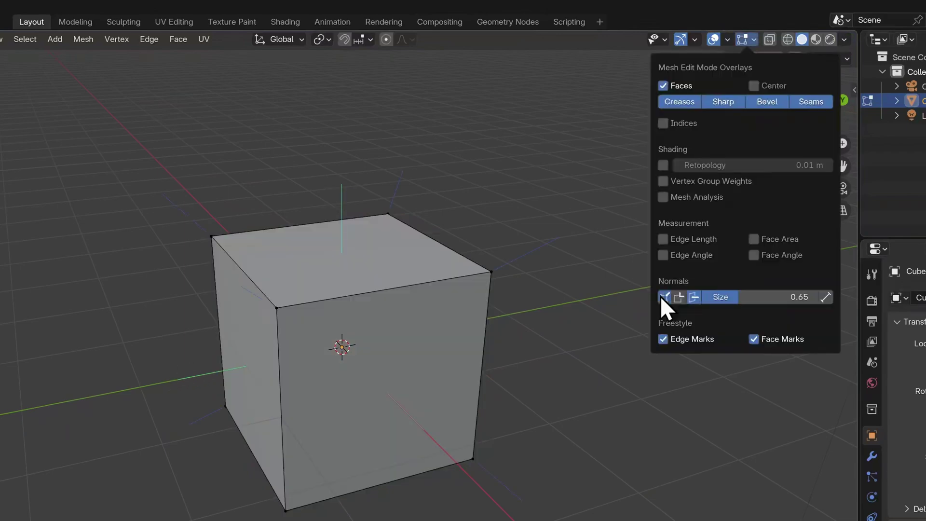
pyautogui.click(661, 296)
pyautogui.click(676, 299)
pyautogui.click(491, 271)
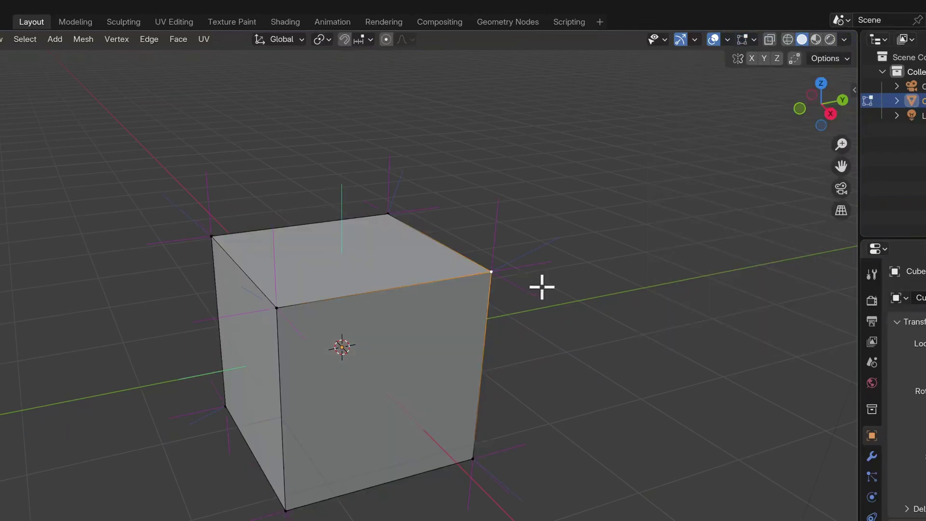
pyautogui.press('g')
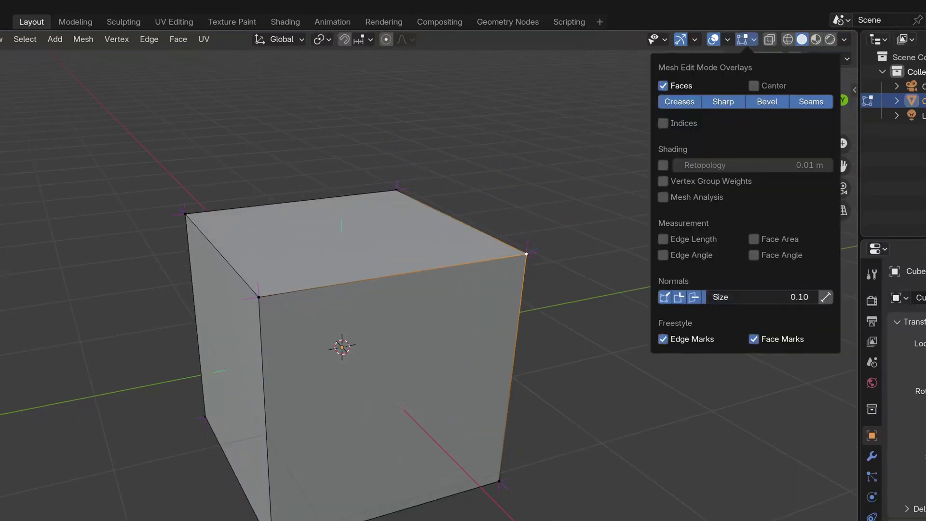
pyautogui.moveTo(706, 297); pyautogui.dragTo(748, 299)
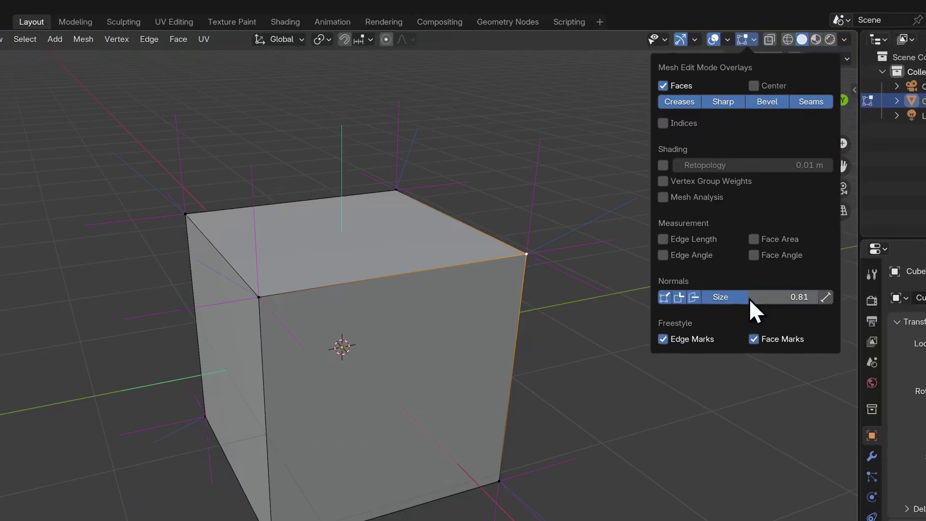
# - Keep the normals at a constant screen size of 67 px
pyautogui.click(825, 297)
pyautogui.moveTo(776, 297)
pyautogui.mouseDown()
pyautogui.moveTo(760, 297)
pyautogui.moveTo(775, 297)
pyautogui.mouseUp()
pyautogui.scroll(-7, 427, 328)
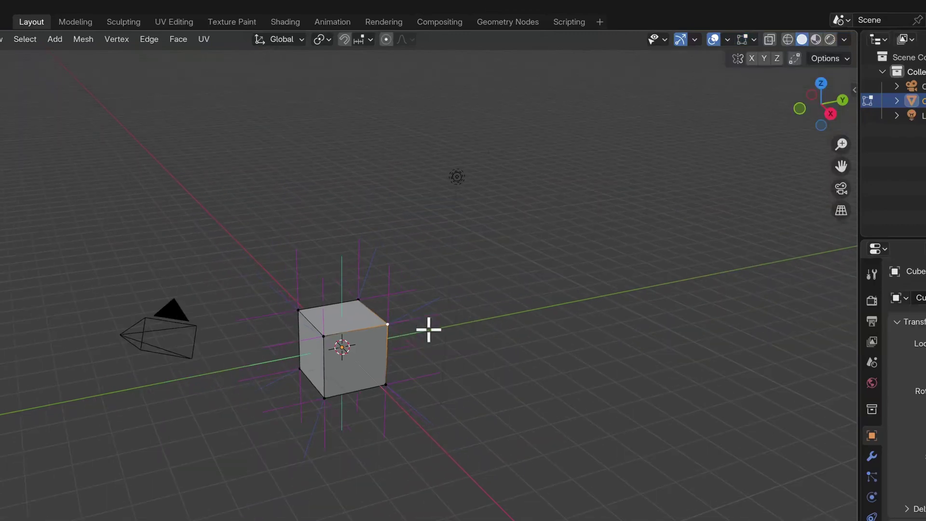
pyautogui.scroll(-1, 428, 329)
pyautogui.scroll(9, 428, 329)
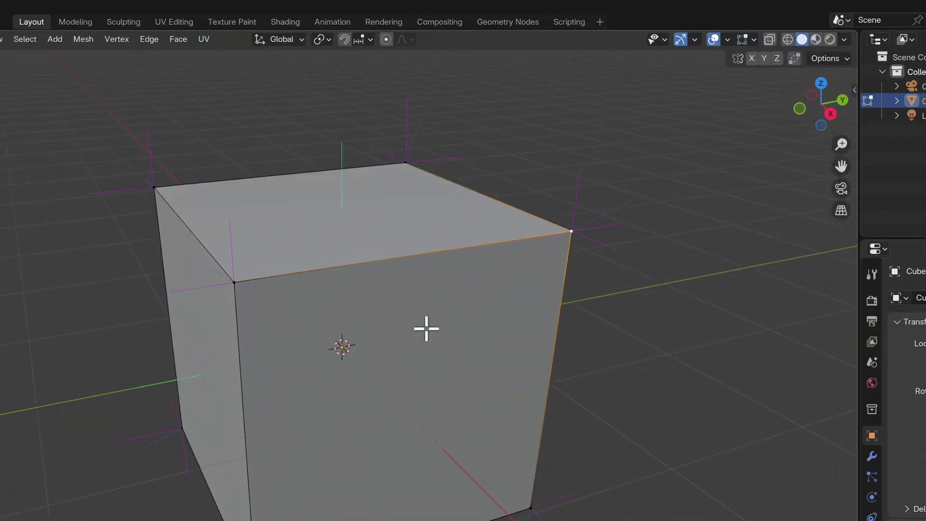
pyautogui.click(754, 39)
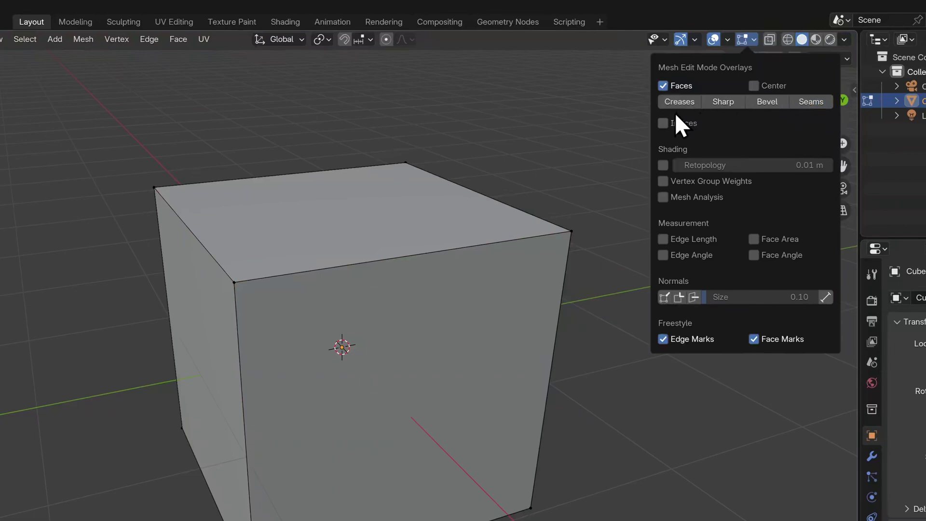
# - Turn seam and sharp edge highlighting on and off, show vertex indices, and select all geometry
pyautogui.click(814, 103)
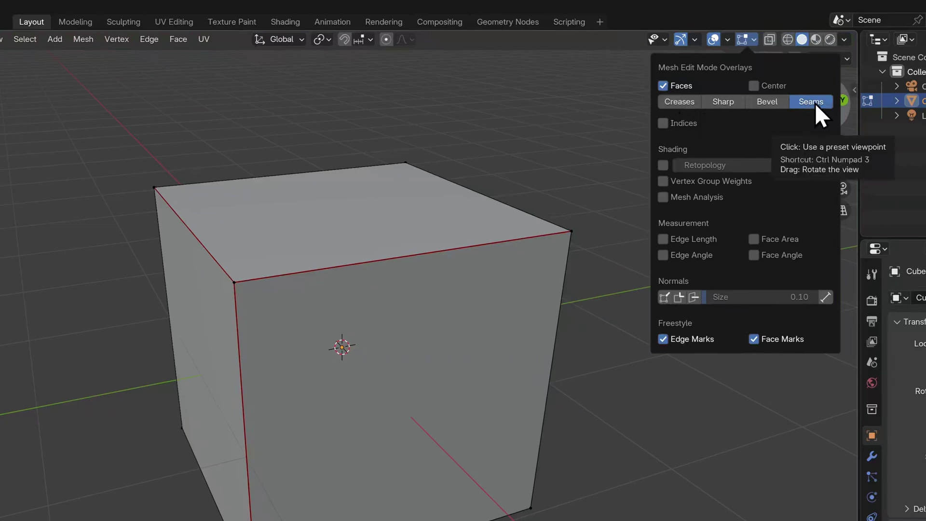
pyautogui.click(800, 102)
pyautogui.click(726, 101)
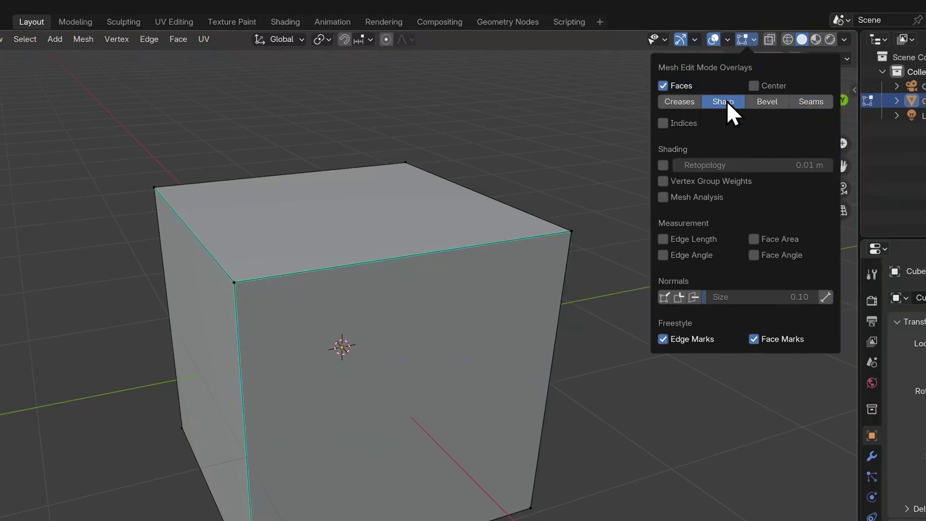
pyautogui.click(726, 100)
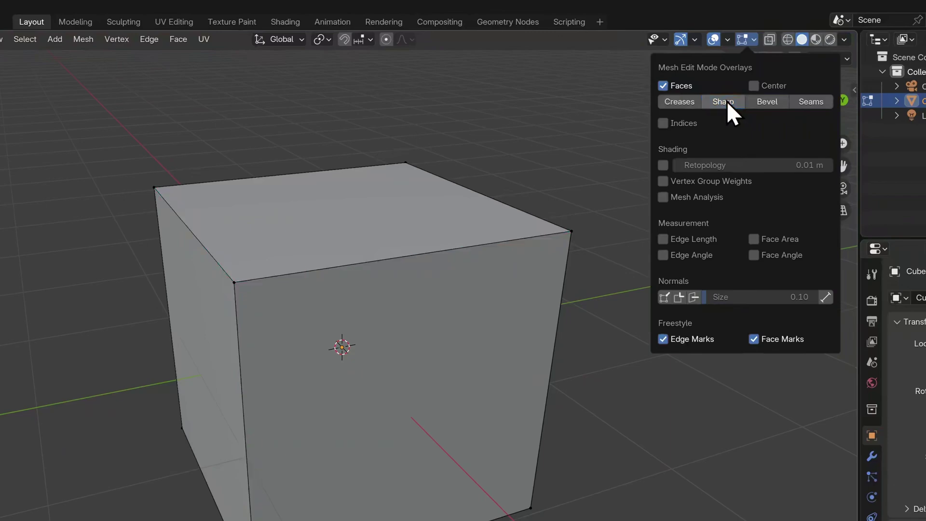
pyautogui.click(662, 123)
pyautogui.press('a')
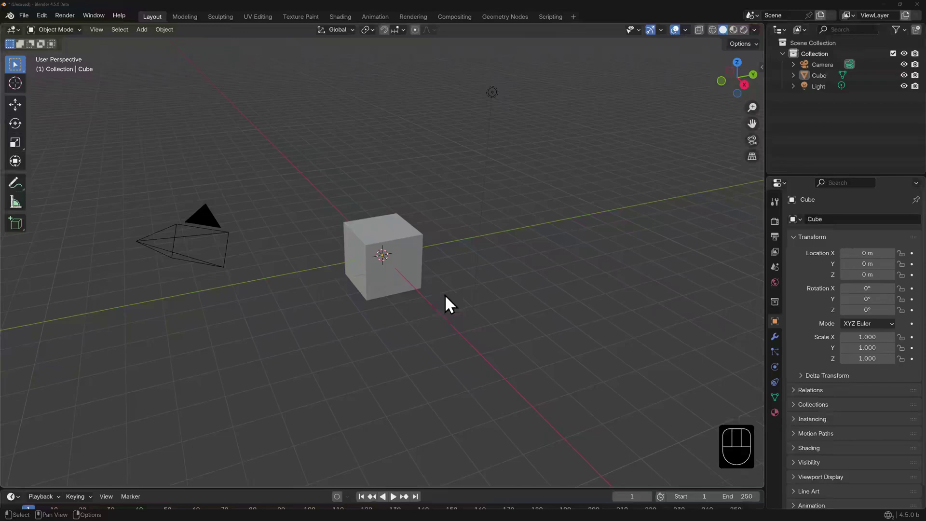
# - Select the cube and hide it with H
pyautogui.click(398, 267)
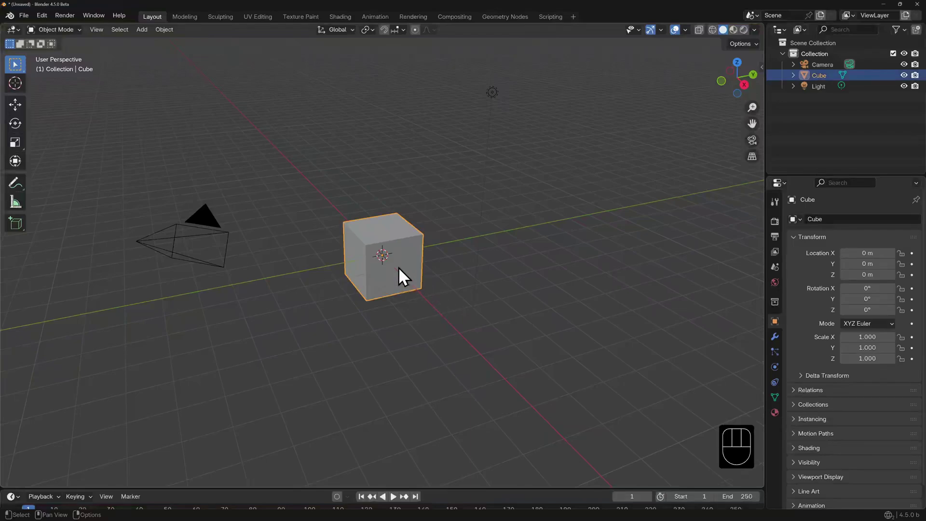
pyautogui.press('h')
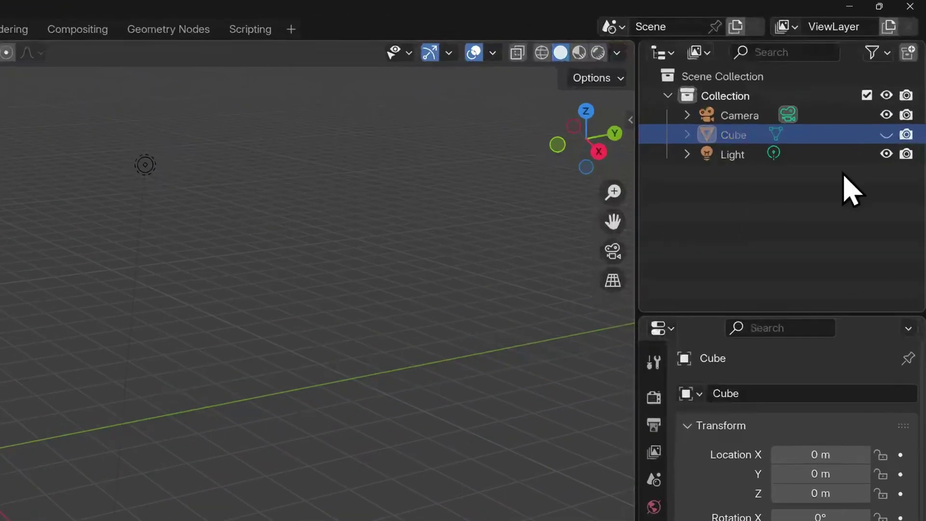
# - Unhide the cube via its Outliner eye icon, then look through the Outliner filter options
pyautogui.click(892, 138)
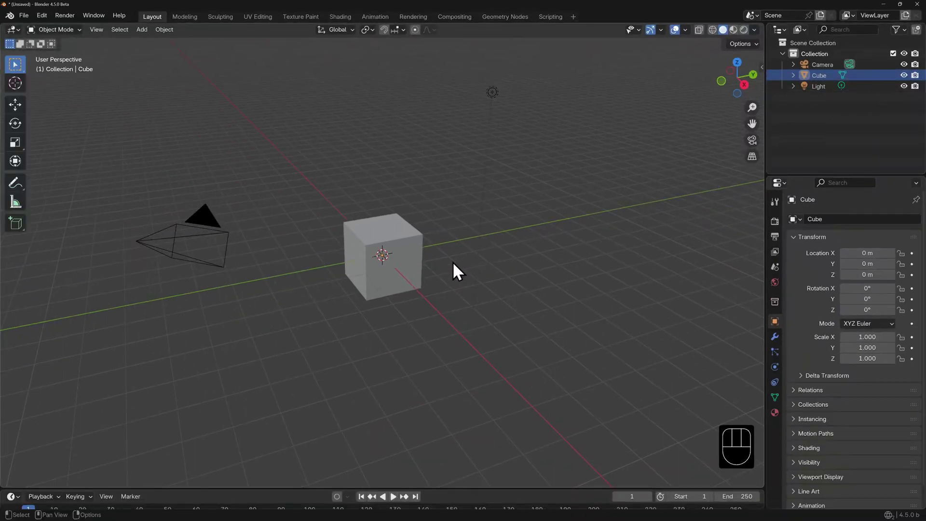
pyautogui.click(903, 29)
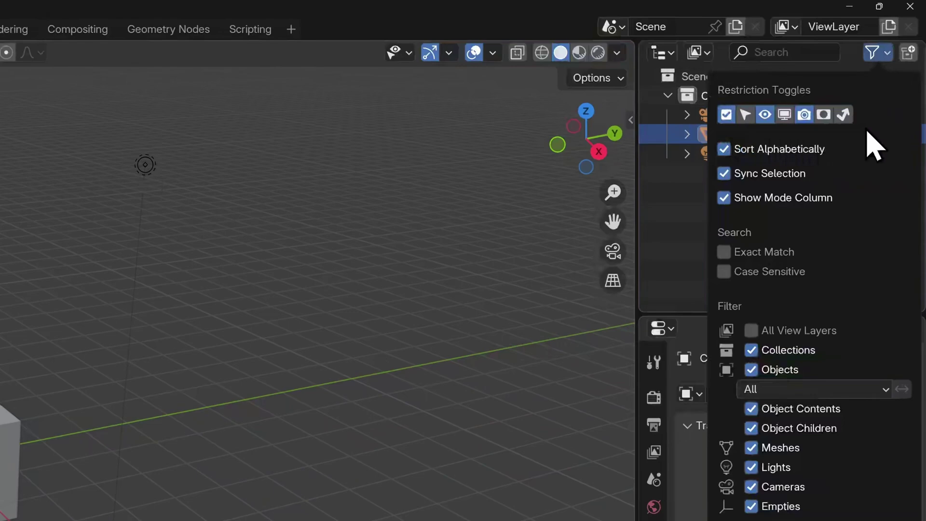
pyautogui.click(887, 55)
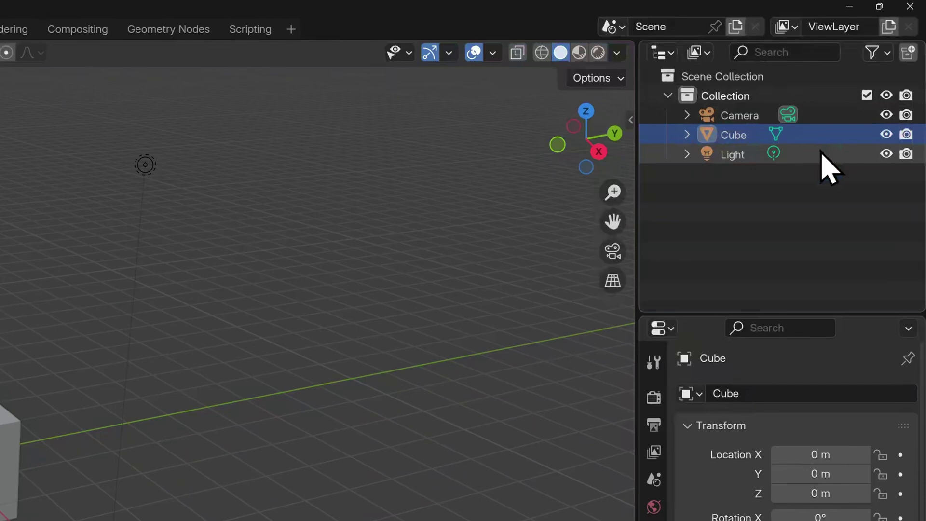
# - Rename the collection 'Collection' to 'Scene Objects'
pyautogui.click(732, 95)
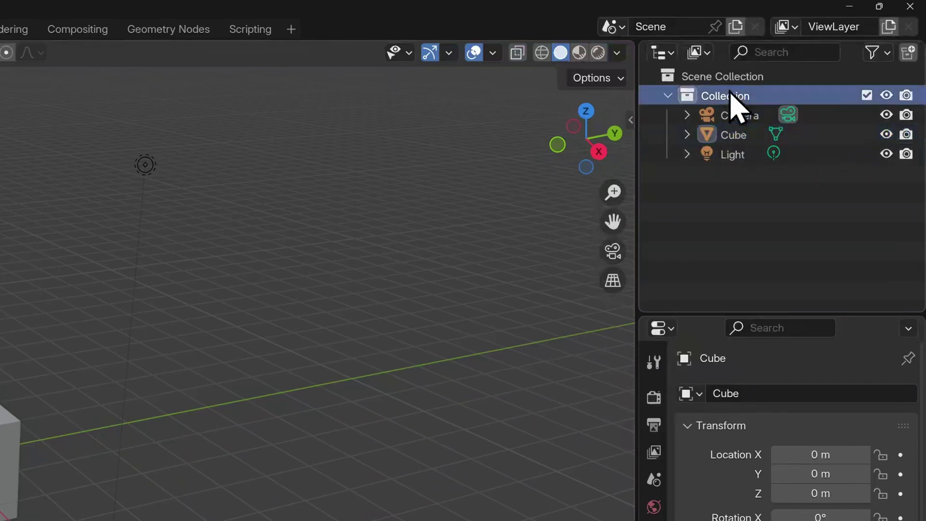
pyautogui.doubleClick(731, 95)
pyautogui.write('Scene Objec')
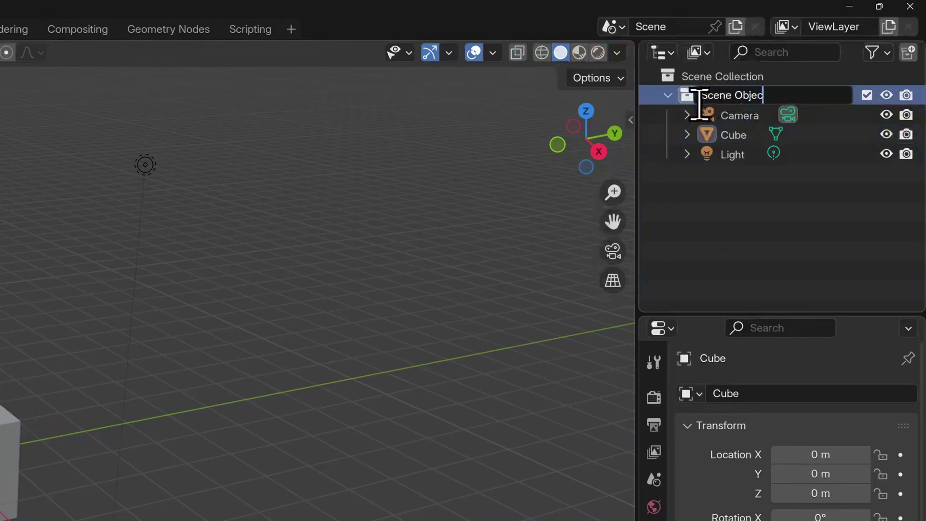
pyautogui.write('ts')
pyautogui.press('Return')
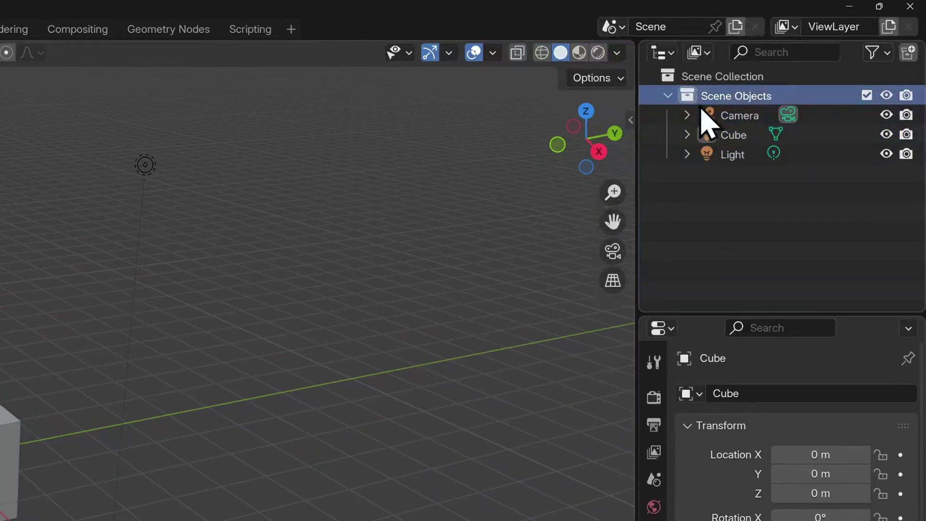
# - Add a new collection under Scene Collection and name it 'Meshes'
pyautogui.click(762, 80)
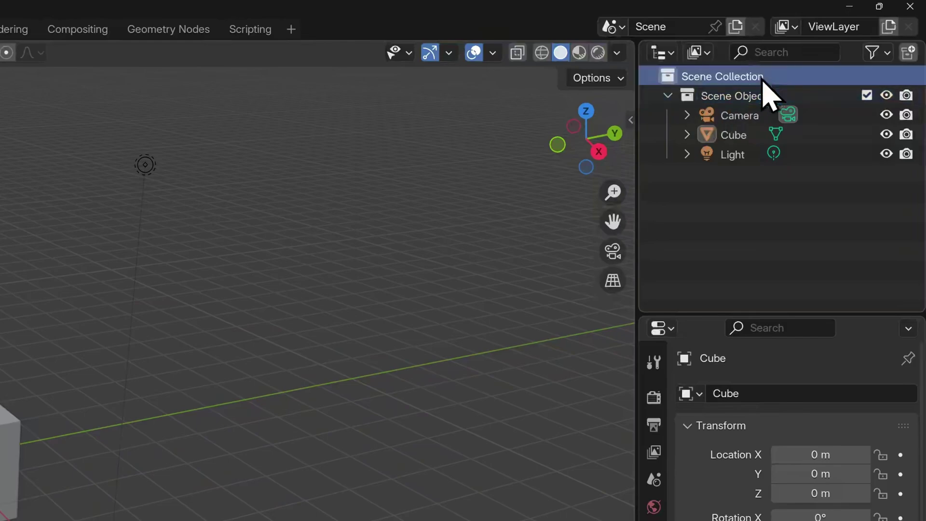
pyautogui.rightClick(749, 81)
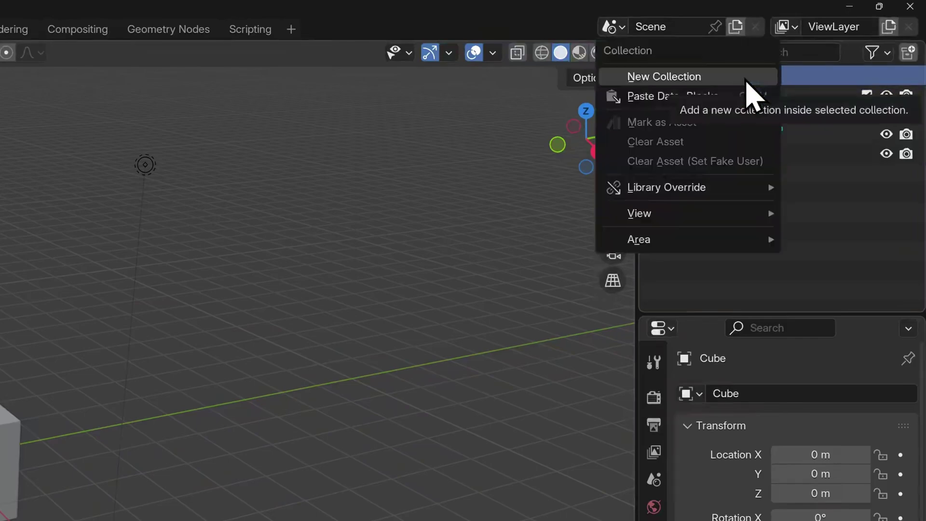
pyautogui.click(746, 78)
pyautogui.click(747, 175)
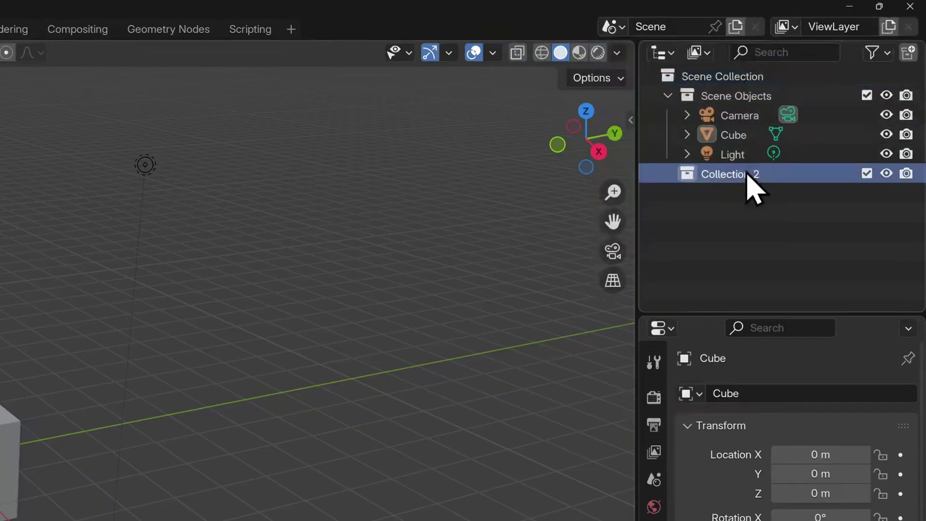
pyautogui.doubleClick(747, 174)
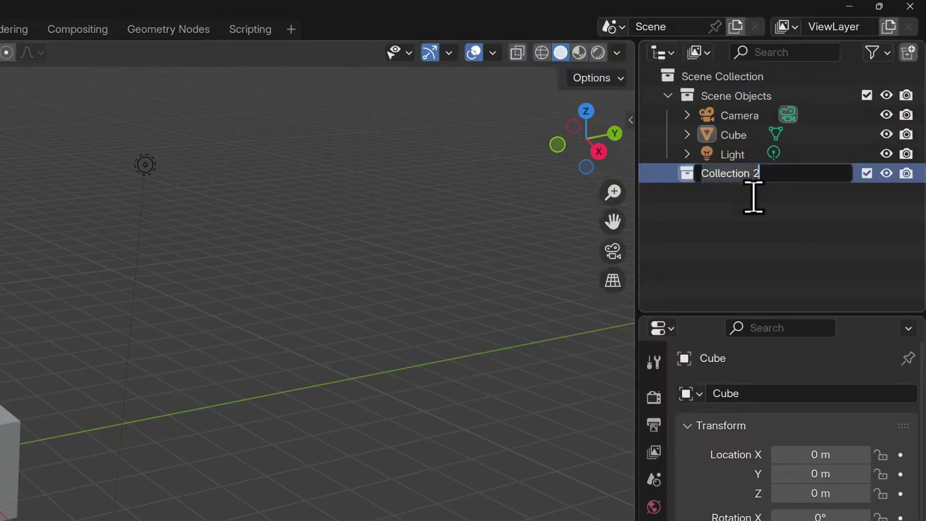
pyautogui.write('Meshes')
pyautogui.press('Return')
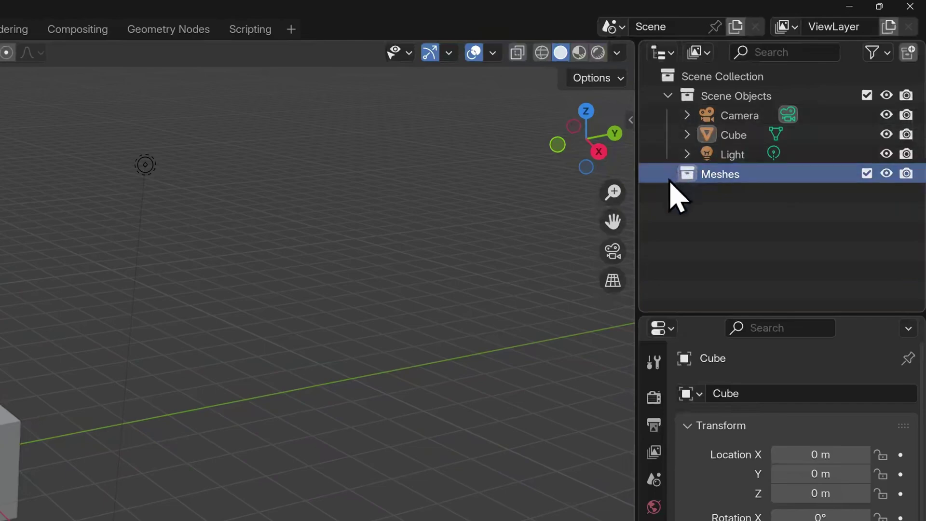
# - Move the Cube into the Meshes collection in the Outliner, then deselect it
pyautogui.moveTo(736, 141); pyautogui.dragTo(743, 180)
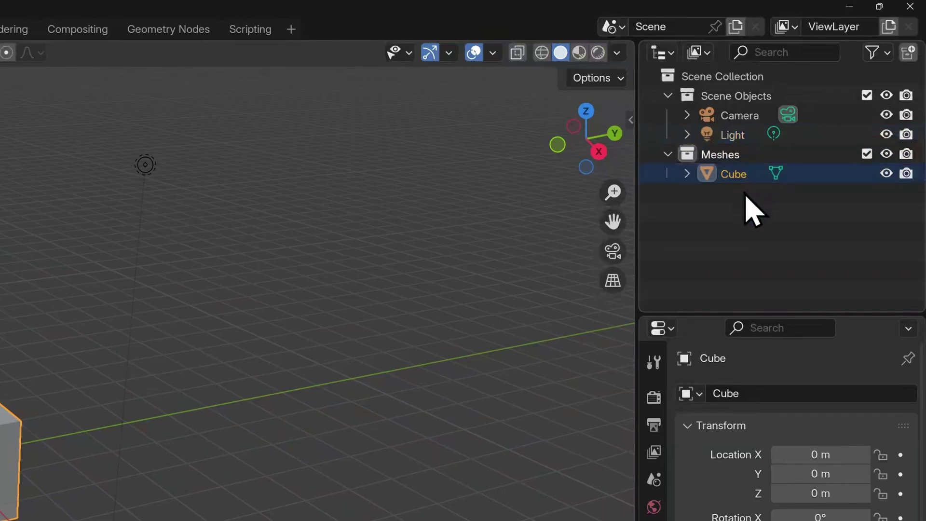
pyautogui.click(762, 205)
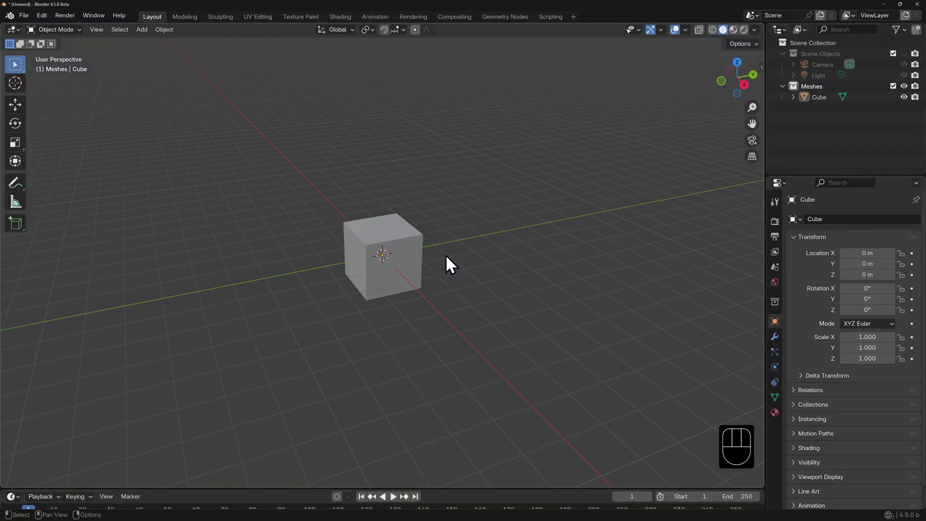
# - Return the Cube to Scene Objects, then move it into a new collection named Collection 3
pyautogui.moveTo(822, 97); pyautogui.dragTo(841, 57)
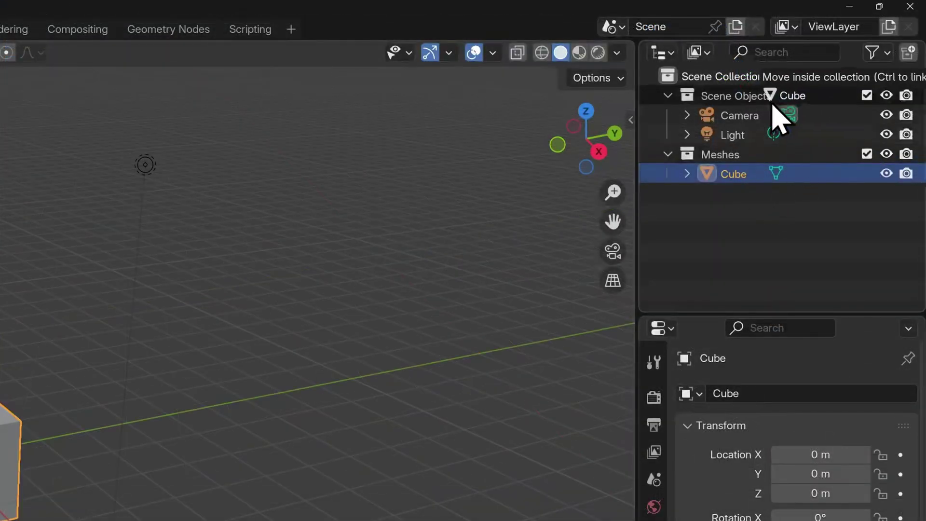
pyautogui.moveTo(772, 105); pyautogui.dragTo(781, 116)
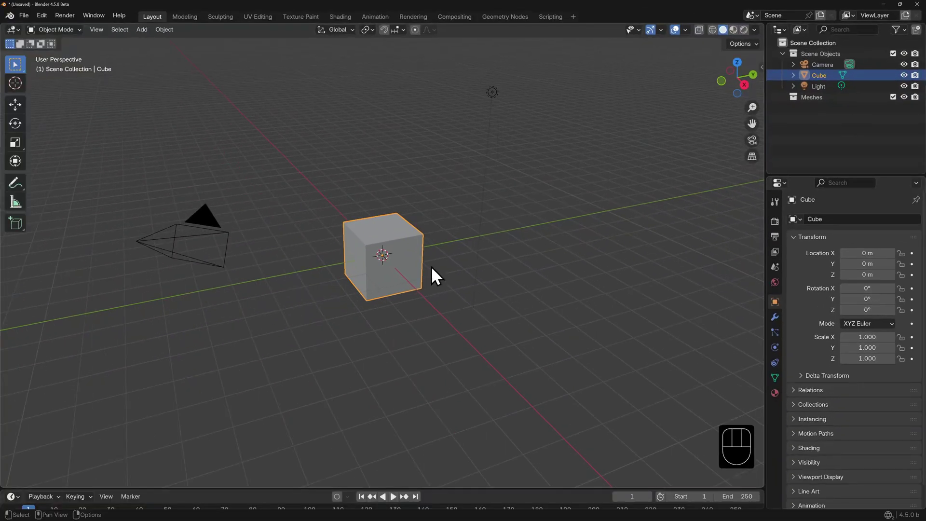
pyautogui.press('m')
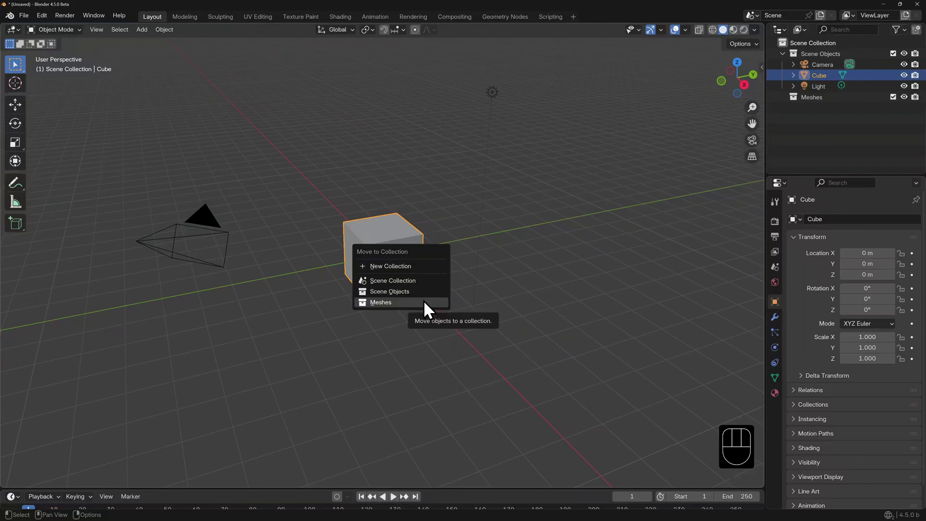
pyautogui.click(421, 265)
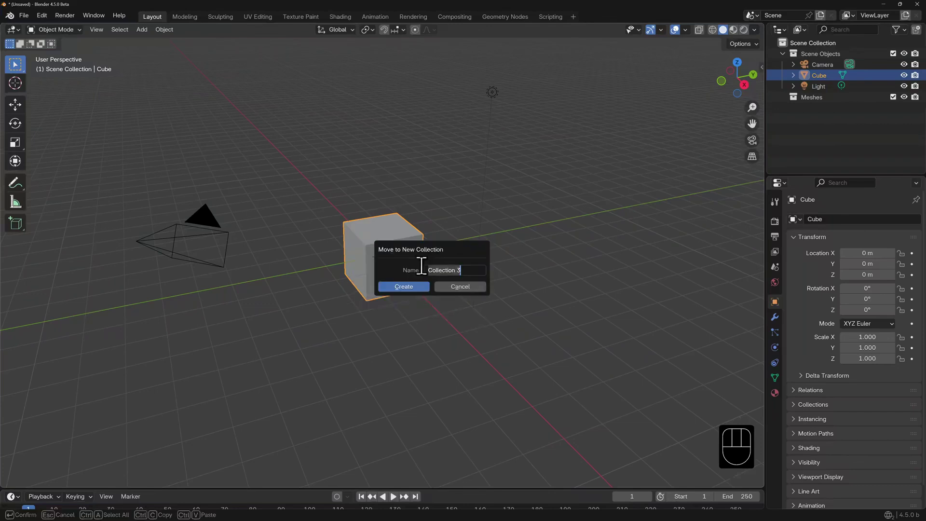
pyautogui.click(410, 288)
pyautogui.click(410, 289)
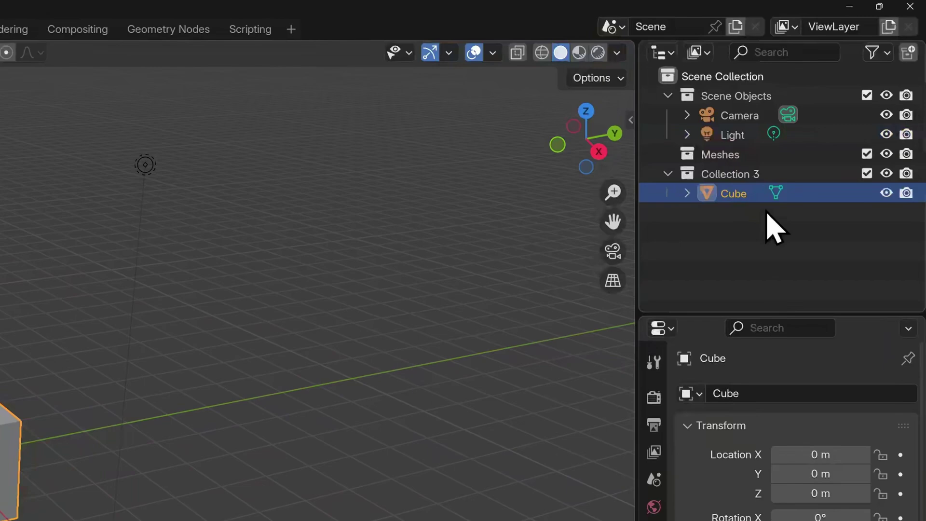
# - Nest Collection 3 inside the Meshes collection in the Outliner
pyautogui.click(736, 175)
pyautogui.moveTo(736, 178); pyautogui.dragTo(748, 156)
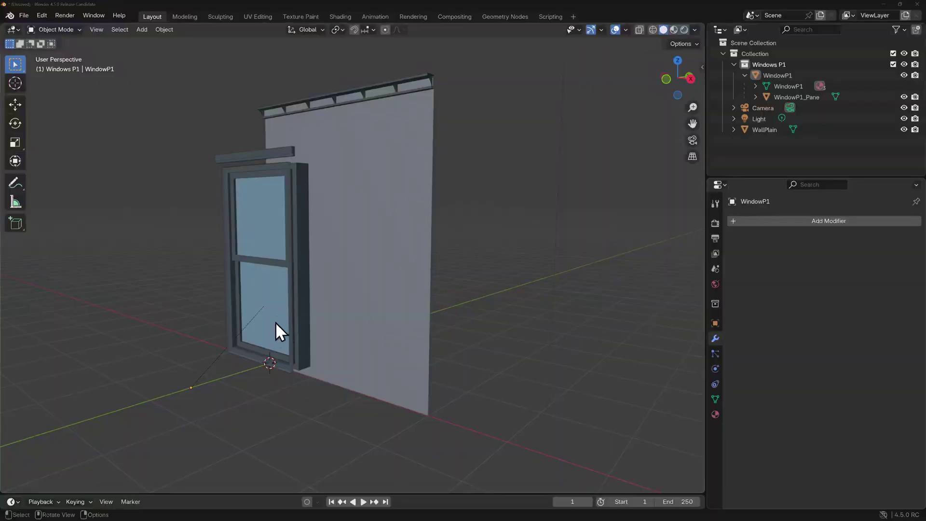
pyautogui.click(276, 316)
# - Select the WindowP1 window and all objects in the Windows P1 collection
pyautogui.press('g')
pyautogui.press('Escape')
pyautogui.click(300, 226)
pyautogui.rightClick(769, 66)
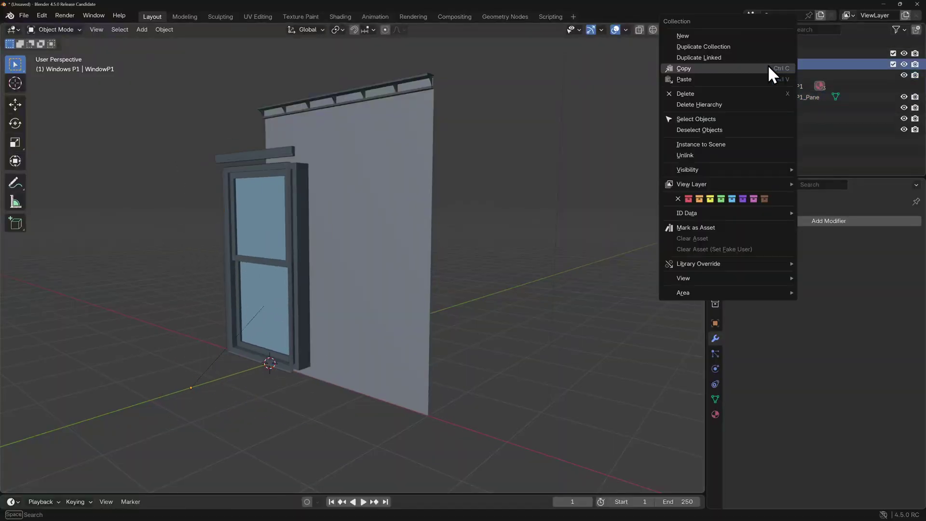
pyautogui.click(734, 119)
pyautogui.press('g')
pyautogui.press('Escape')
# - Give WallPlain a Boolean modifier cutting with the Windows P1 collection, using the Float solver
pyautogui.moveTo(293, 237); pyautogui.dragTo(447, 232, button='middle')
pyautogui.click(446, 232)
pyautogui.click(768, 221)
pyautogui.moveTo(767, 221)
pyautogui.click(826, 237)
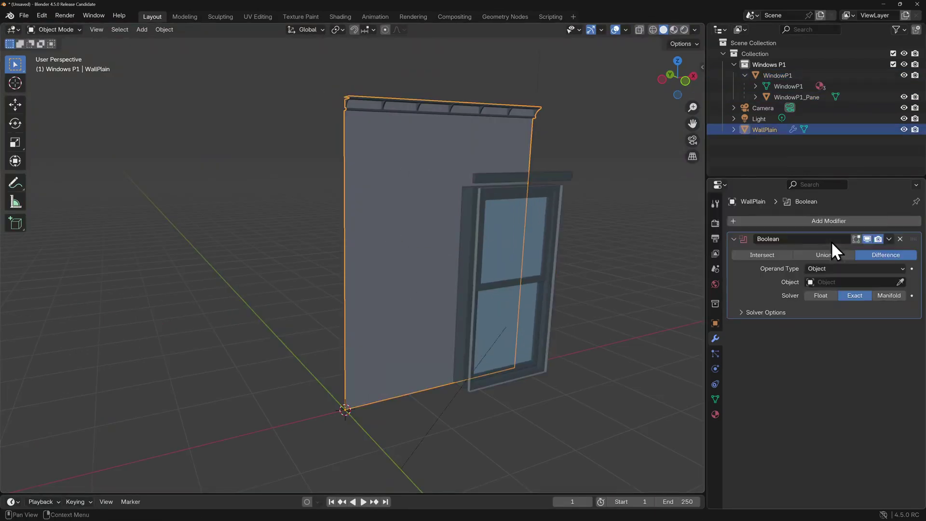
pyautogui.click(815, 268)
pyautogui.click(826, 291)
pyautogui.click(825, 284)
pyautogui.click(820, 314)
pyautogui.click(817, 295)
# - Shift WindowP1 along global Y and exclude the Windows P1 collection from the view layer
pyautogui.click(477, 221)
pyautogui.press('g')
pyautogui.press('y')
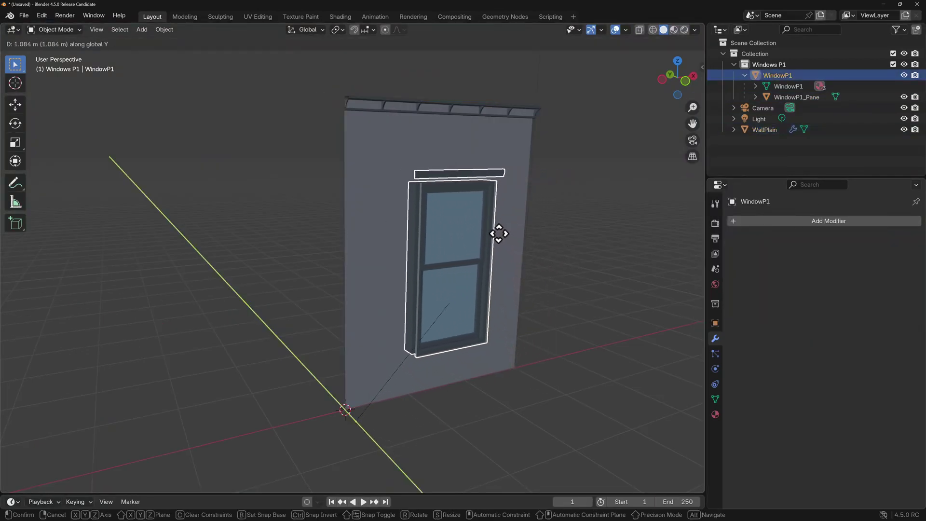
pyautogui.click(488, 227)
pyautogui.click(452, 298)
pyautogui.press('g')
pyautogui.press('z')
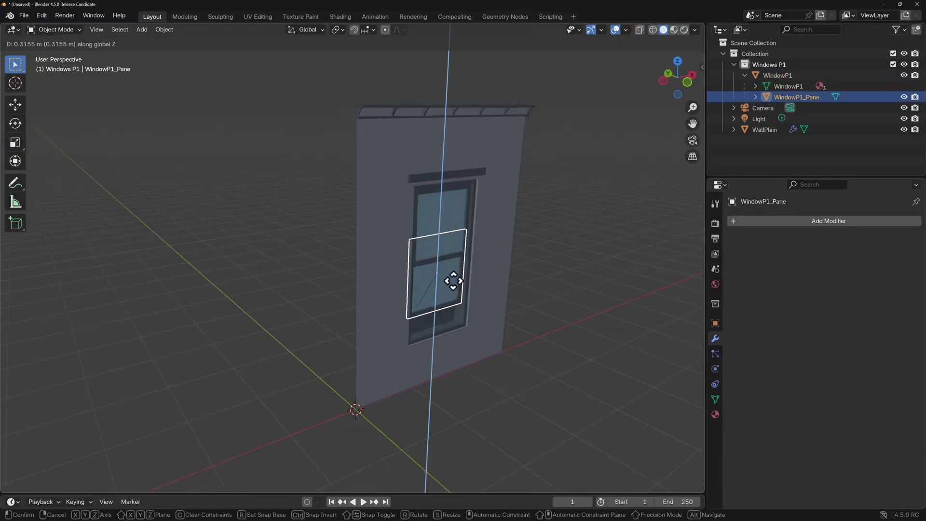
pyautogui.rightClick(454, 278)
pyautogui.click(894, 64)
pyautogui.moveTo(574, 244); pyautogui.dragTo(618, 227, button='middle')
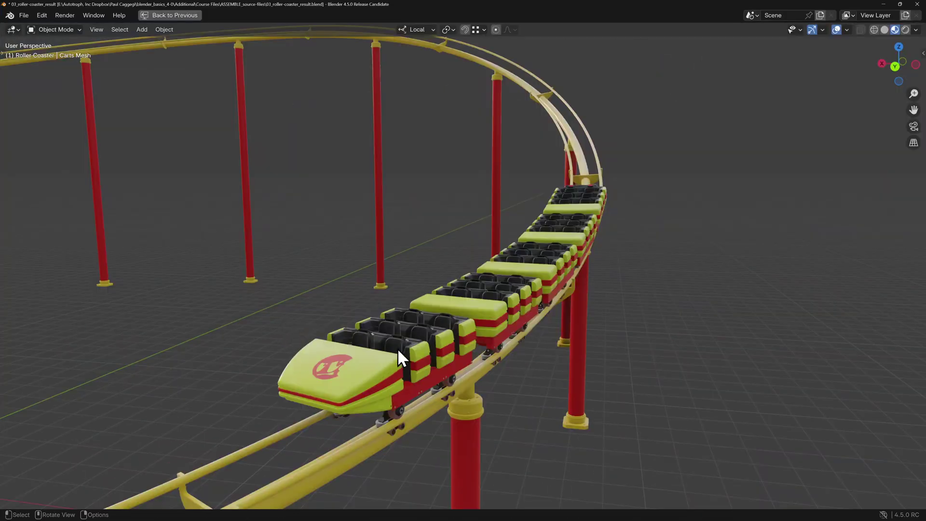
# - Select the roller coaster carts, restore the full Geometry Nodes layout, and list Cart Collection choices
pyautogui.click(397, 348)
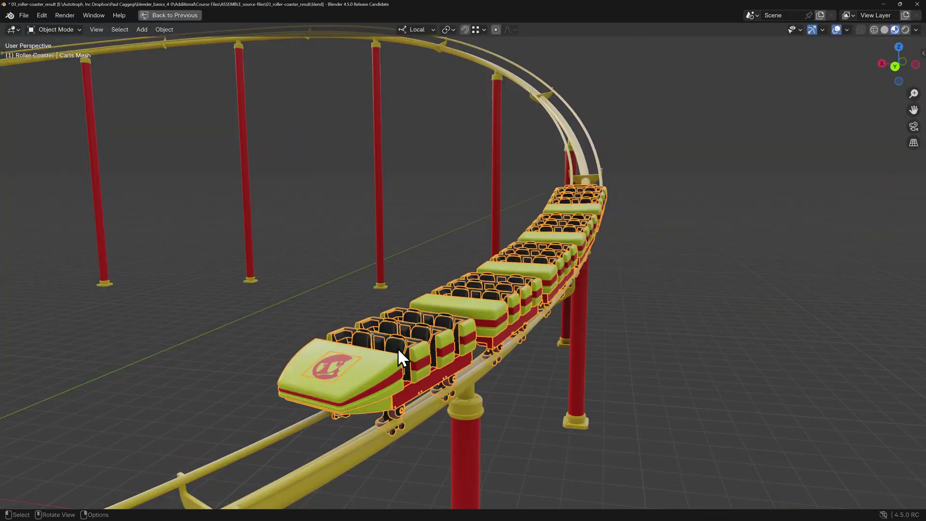
pyautogui.hotkey('ctrl', 'alt', 'space')
pyautogui.click(317, 385)
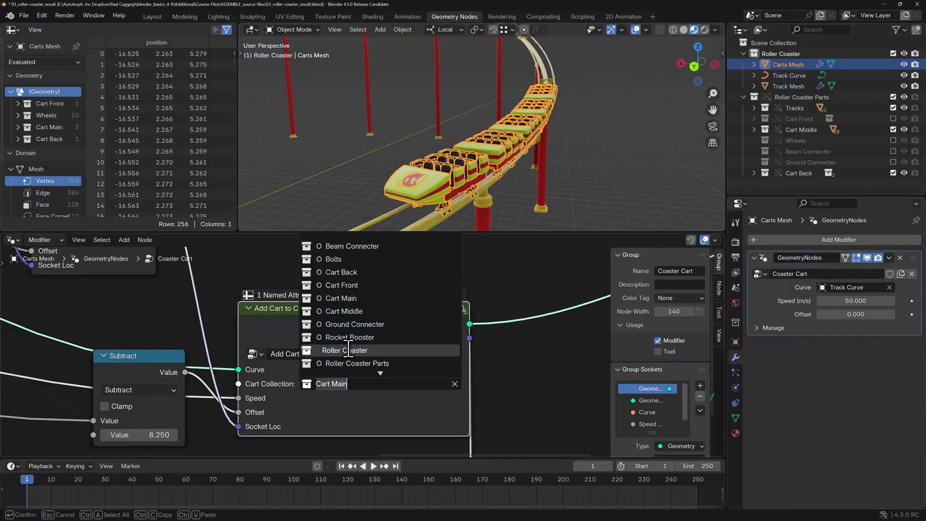